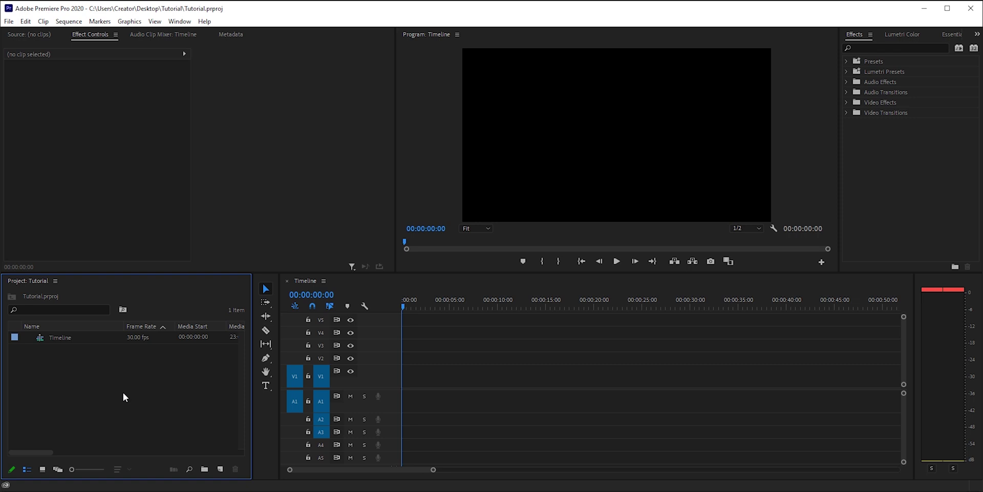
# - Import the Links folder from the Tutorial directory into the project
pyautogui.doubleClick(123, 392)
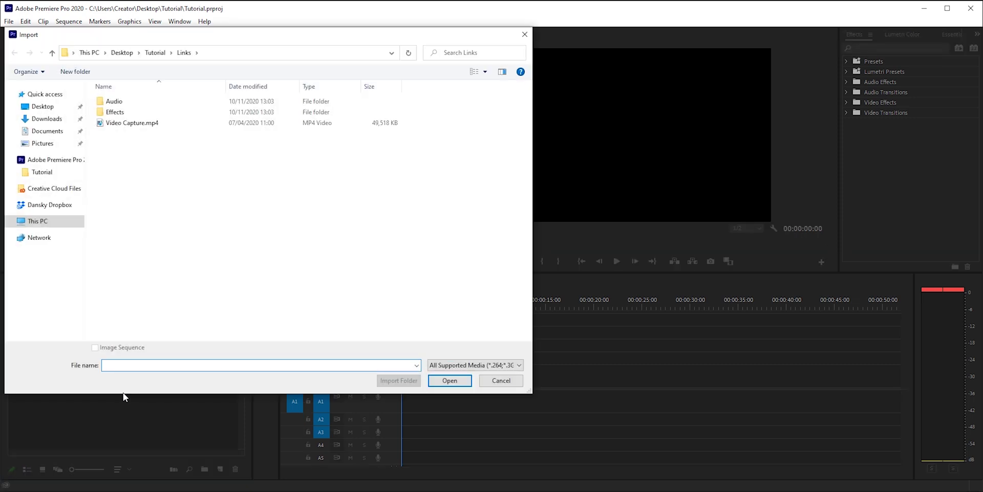
pyautogui.click(156, 54)
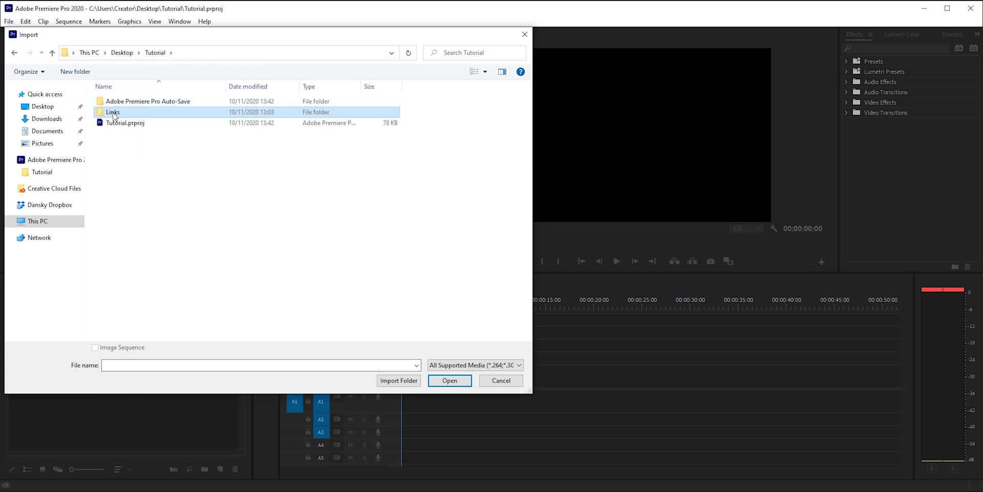
pyautogui.click(415, 383)
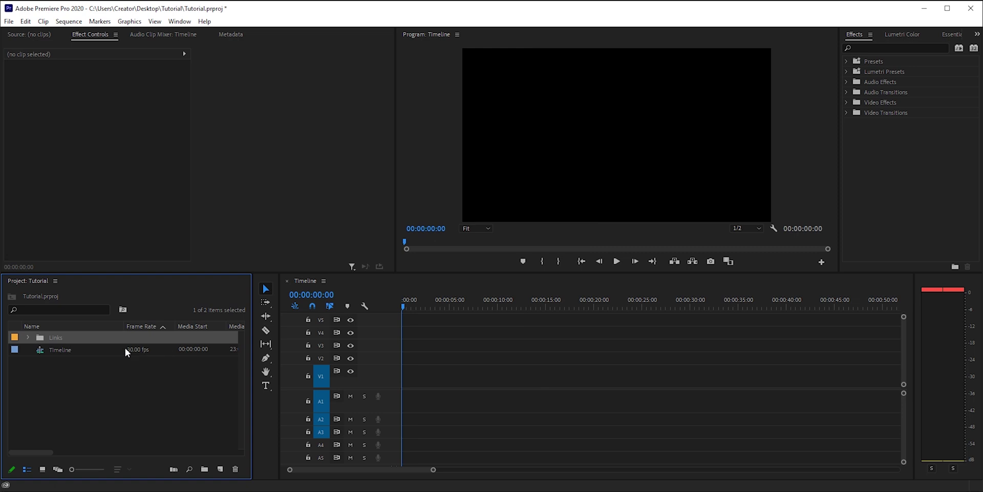
# - Move Audio, Effects and Video Capture.mp4 to the top level and delete the empty Links bin
pyautogui.click(27, 339)
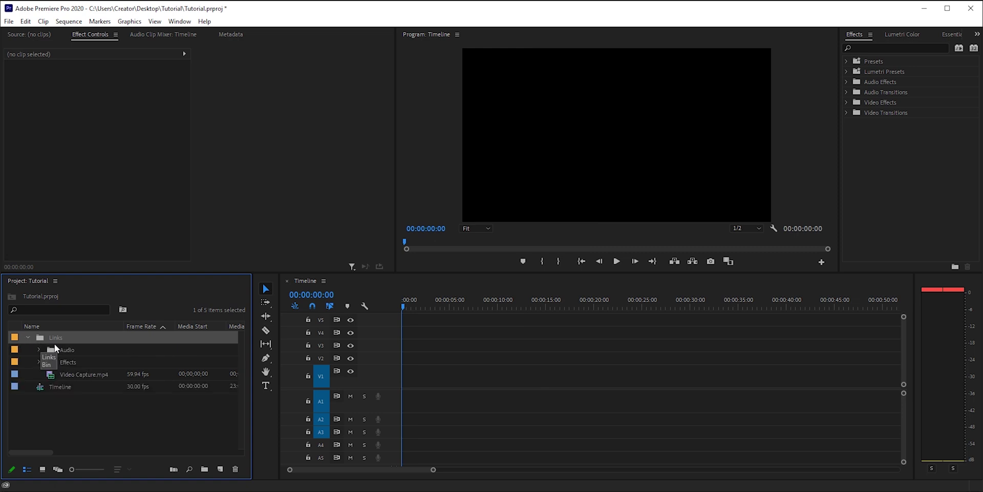
pyautogui.click(67, 346)
pyautogui.keyDown('shift'); pyautogui.click(70, 374); pyautogui.keyUp('shift')
pyautogui.doubleClick(70, 374)
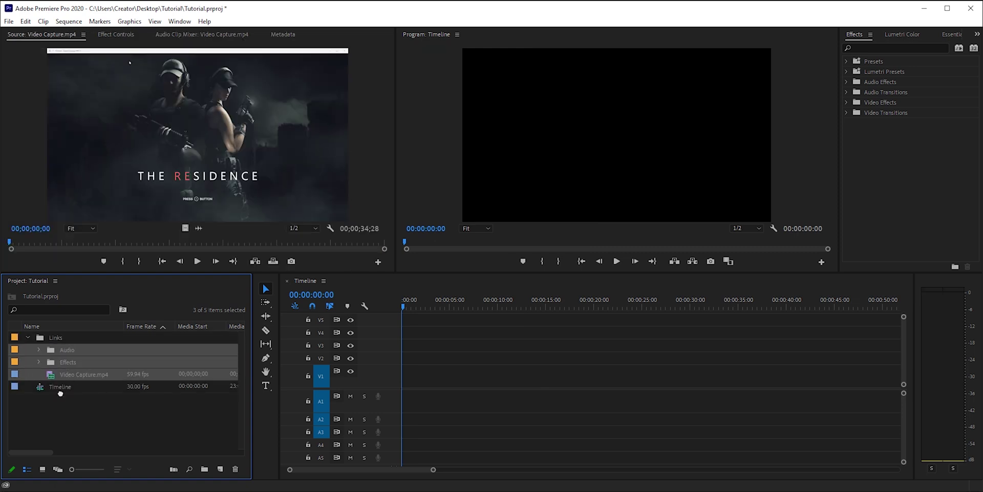
pyautogui.moveTo(70, 374); pyautogui.dragTo(53, 415)
pyautogui.click(55, 362)
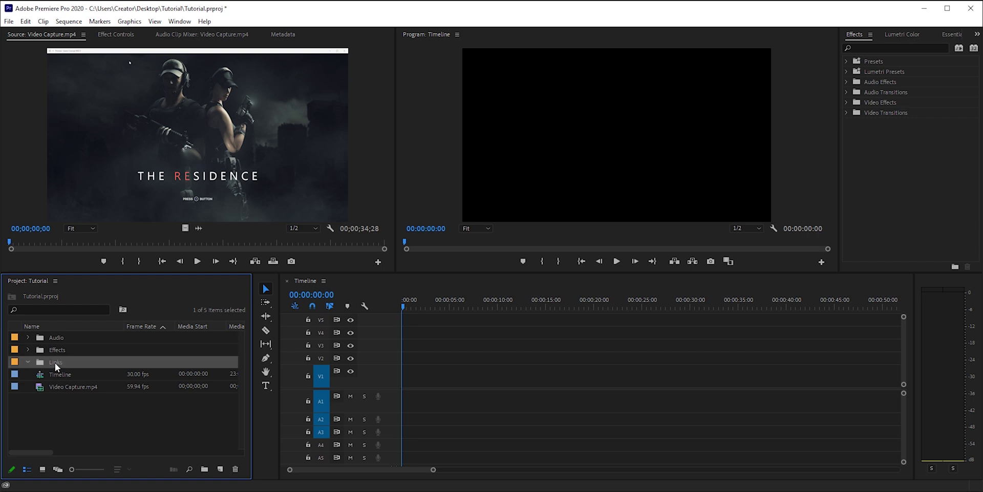
pyautogui.press('Delete')
# - Preview the first smoke clip from the Effects bin in the Source monitor
pyautogui.click(27, 349)
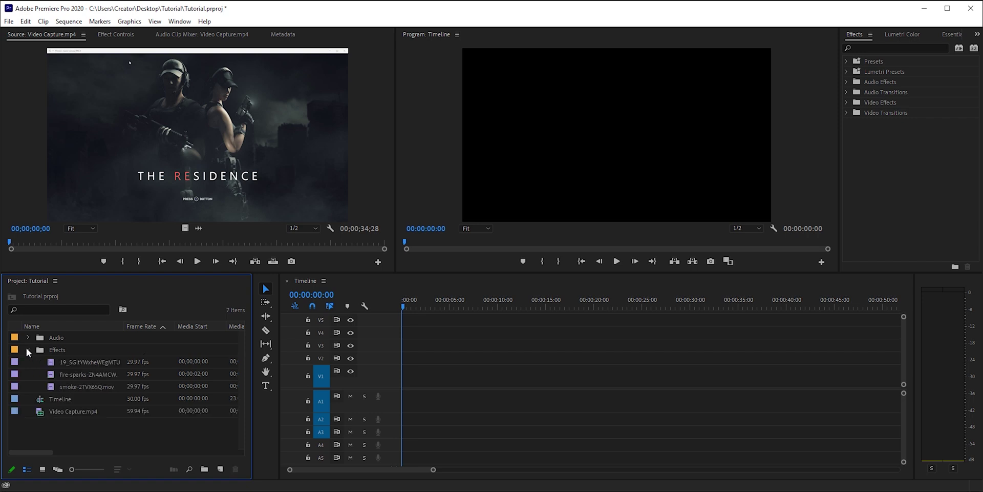
pyautogui.doubleClick(54, 362)
pyautogui.press('space')
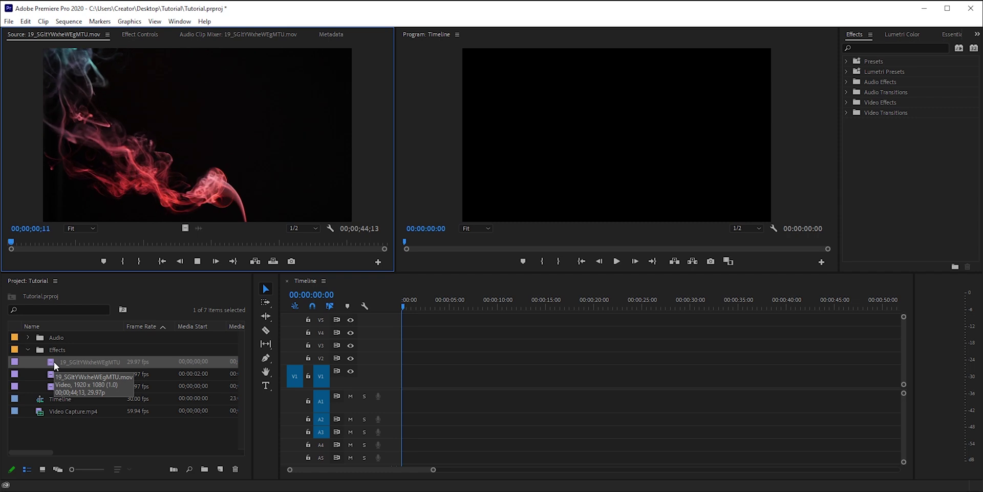
# - Listen to the Police Siren and Multimedia Button sound effects from the Sfx bin
pyautogui.click(29, 337)
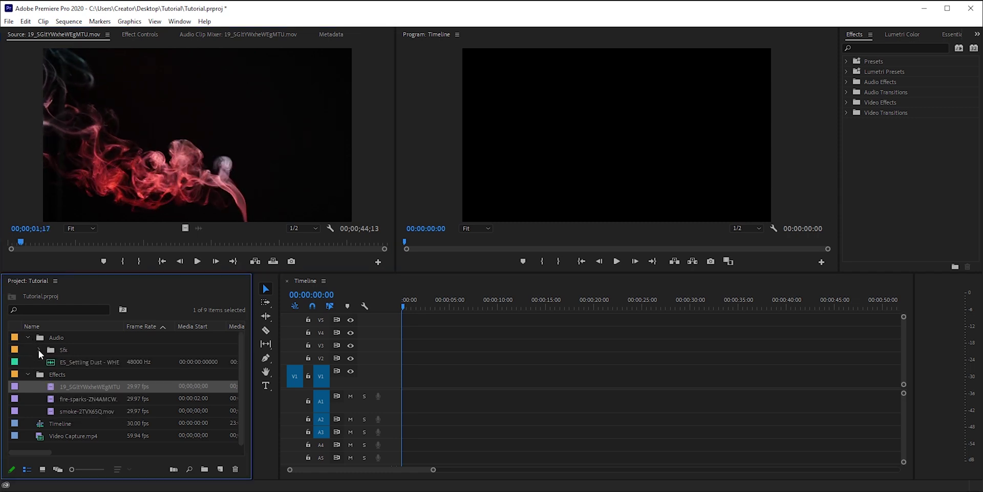
pyautogui.click(38, 349)
pyautogui.doubleClick(60, 386)
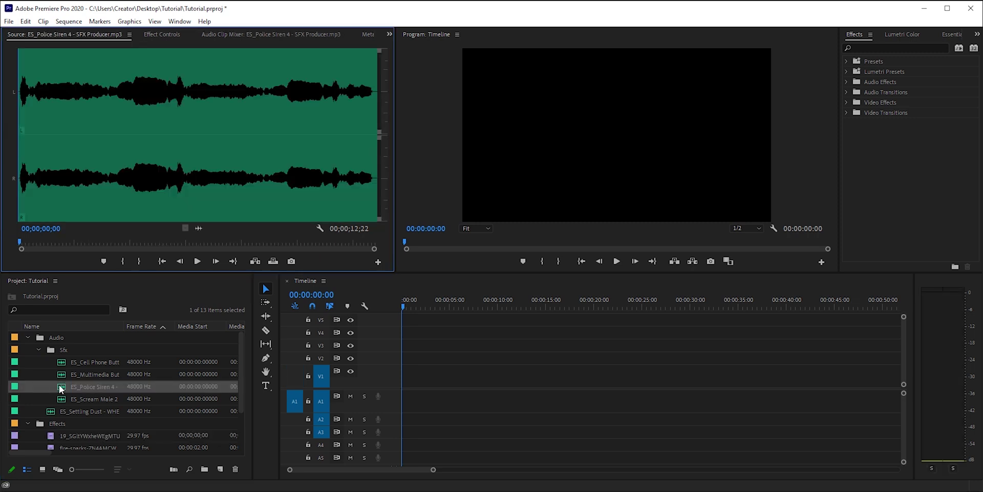
pyautogui.press('space')
pyautogui.press('space')
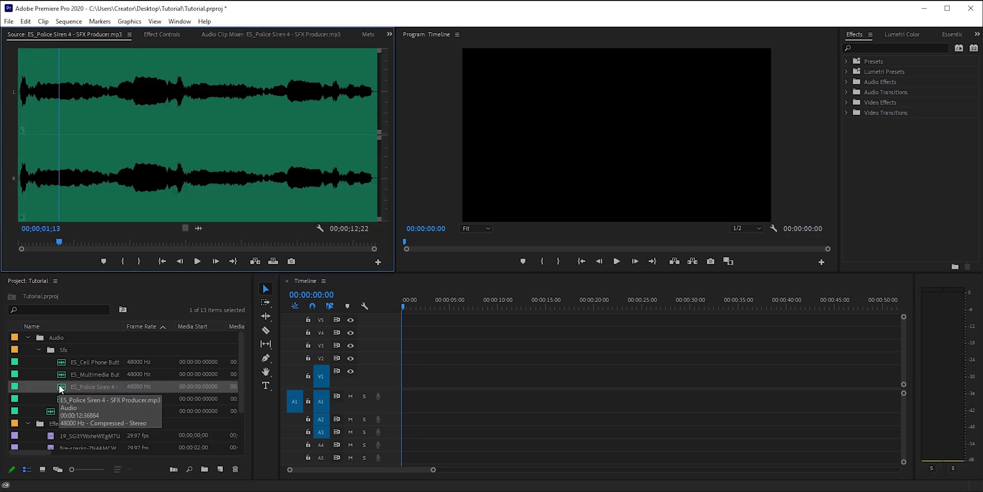
pyautogui.doubleClick(60, 374)
pyautogui.press('space')
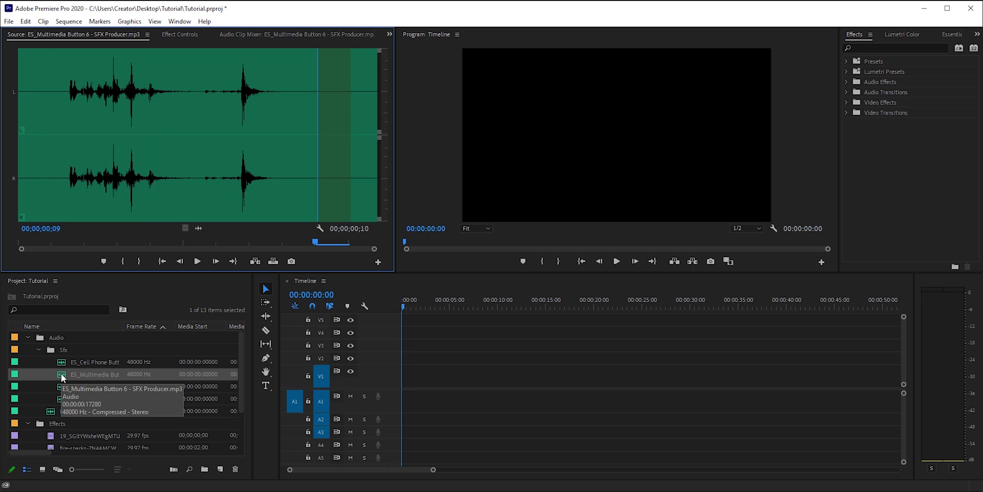
# - Play the Settling Dust soundtrack preview, then collapse the Sfx bin
pyautogui.doubleClick(51, 411)
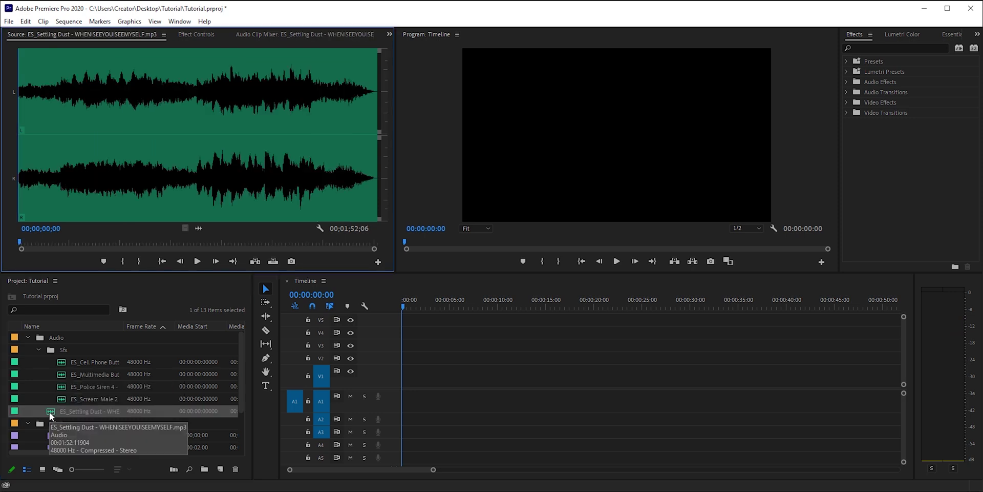
pyautogui.press('space')
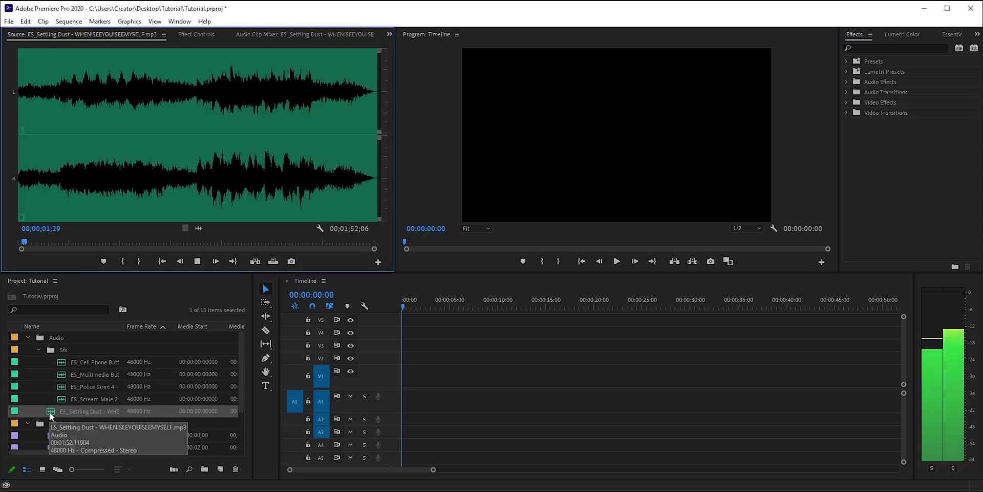
pyautogui.press('space')
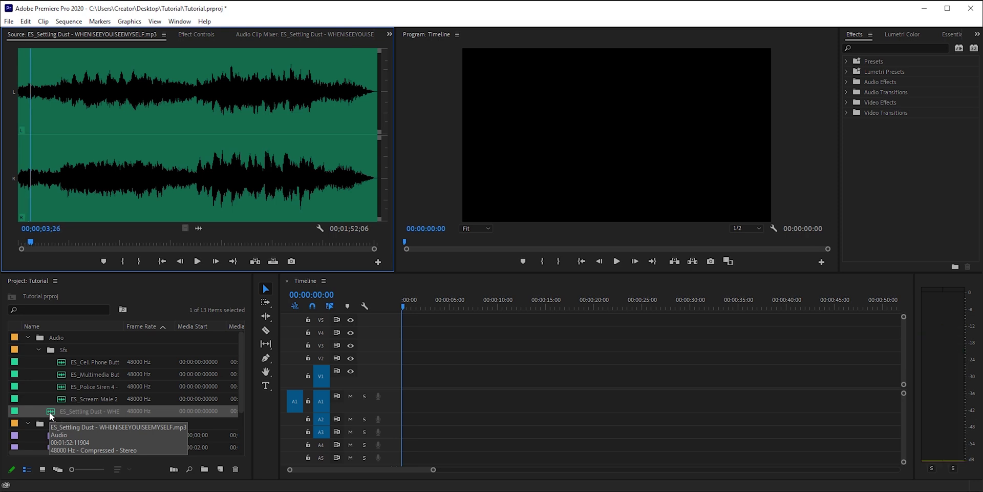
pyautogui.click(39, 348)
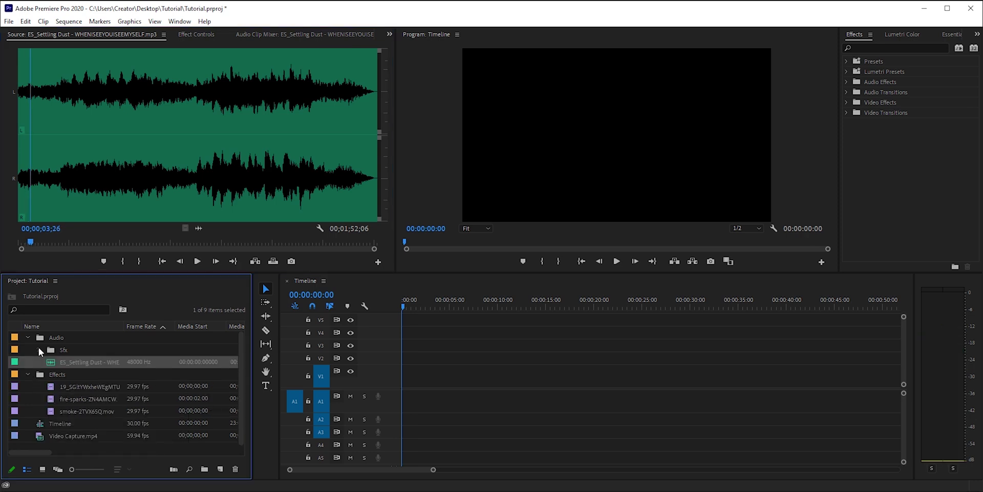
# - Trim Video Capture.mp4 from about 5 s to 00;00;32;07 and place it on V1
pyautogui.doubleClick(39, 437)
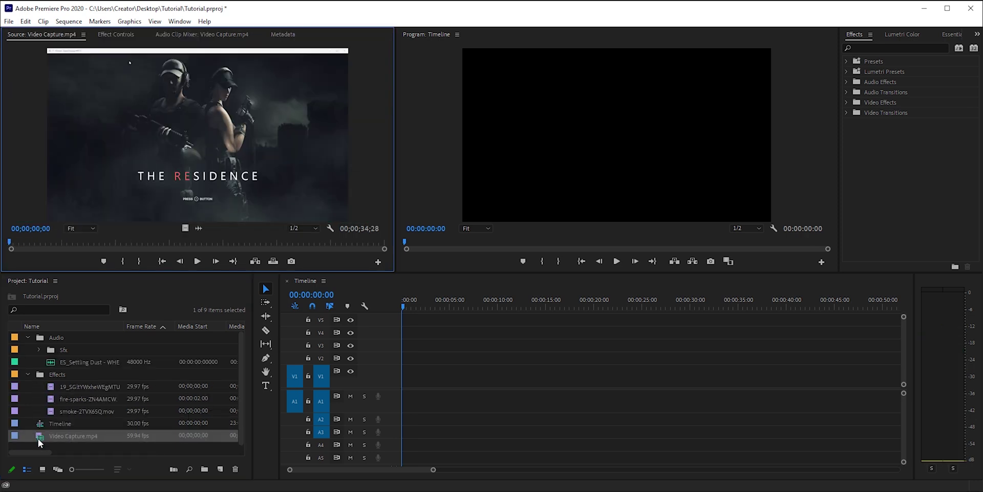
pyautogui.moveTo(62, 243); pyautogui.dragTo(355, 243)
pyautogui.click(69, 242)
pyautogui.click(123, 262)
pyautogui.click(146, 261)
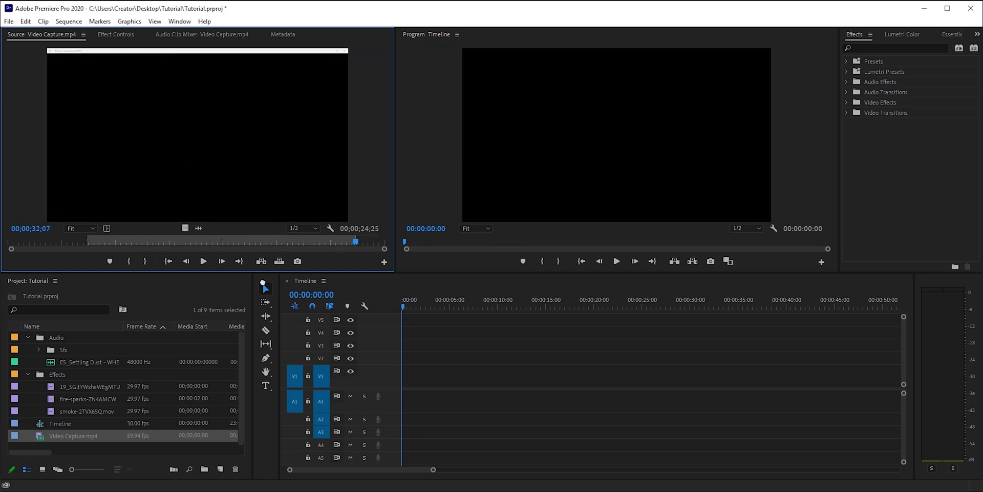
pyautogui.moveTo(263, 282); pyautogui.dragTo(427, 376)
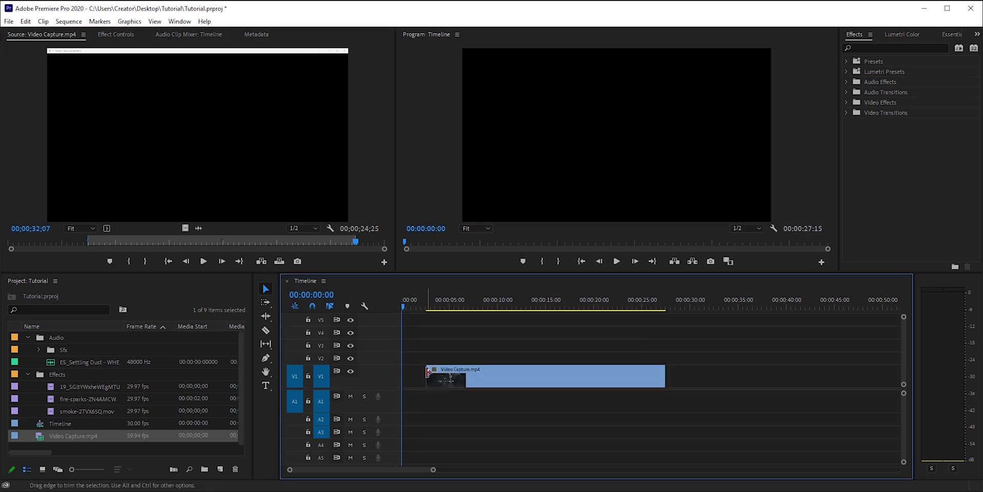
pyautogui.click(479, 304)
pyautogui.press('space')
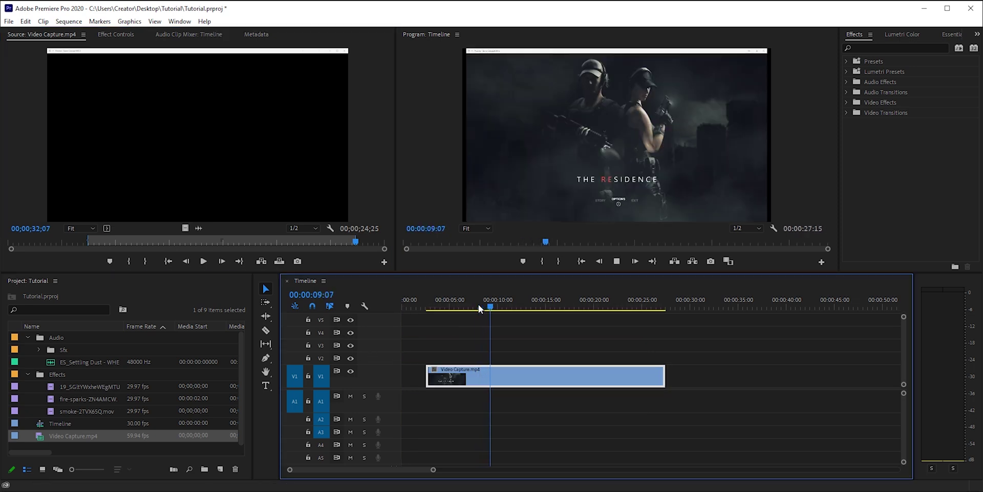
pyautogui.press('space')
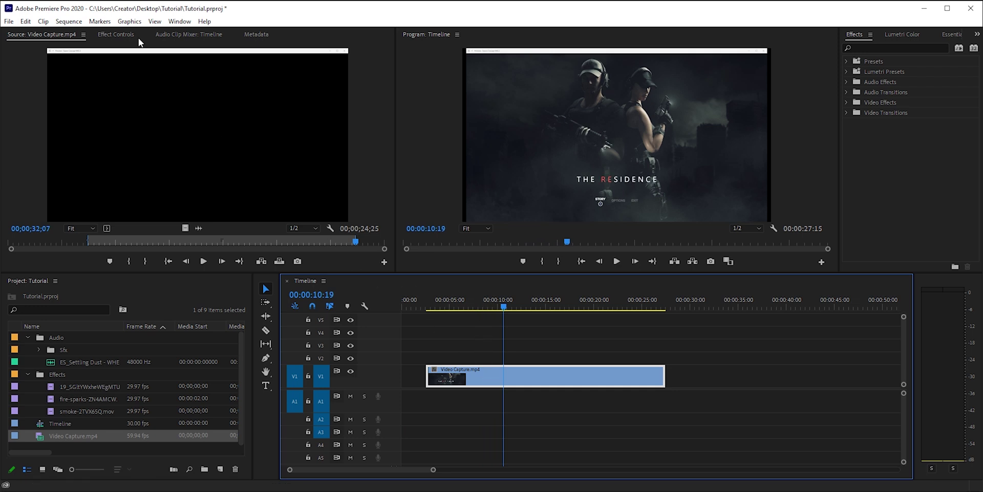
# - Scale the capture clip to 104% in Effect Controls
pyautogui.click(117, 35)
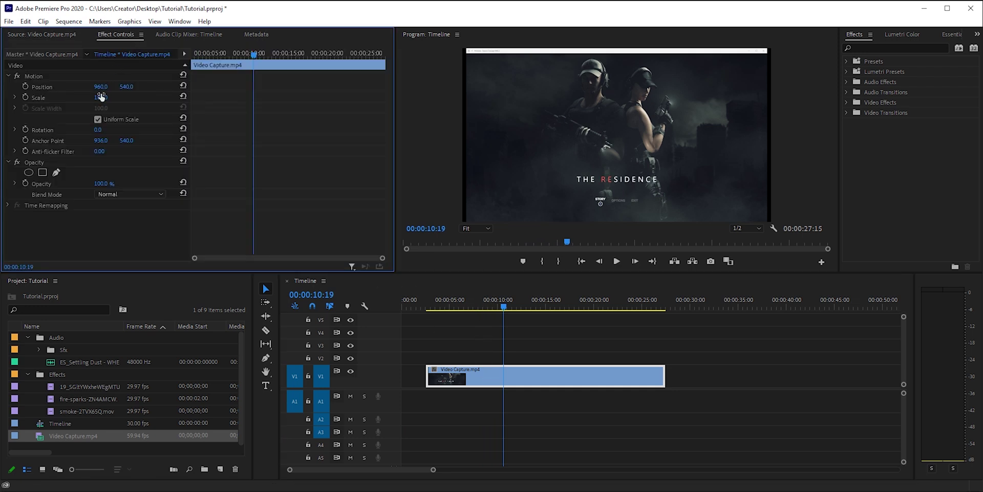
pyautogui.moveTo(100, 92); pyautogui.dragTo(122, 87)
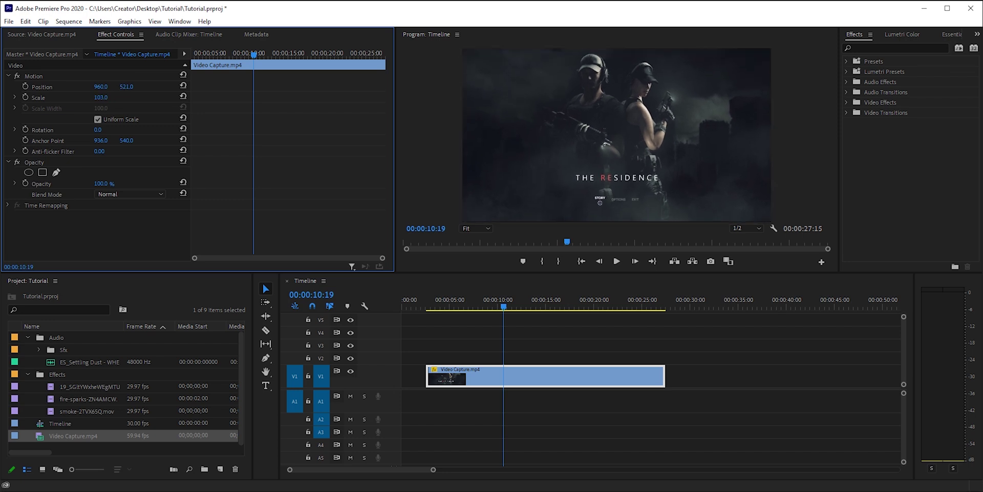
pyautogui.write('104')
pyautogui.press('Return')
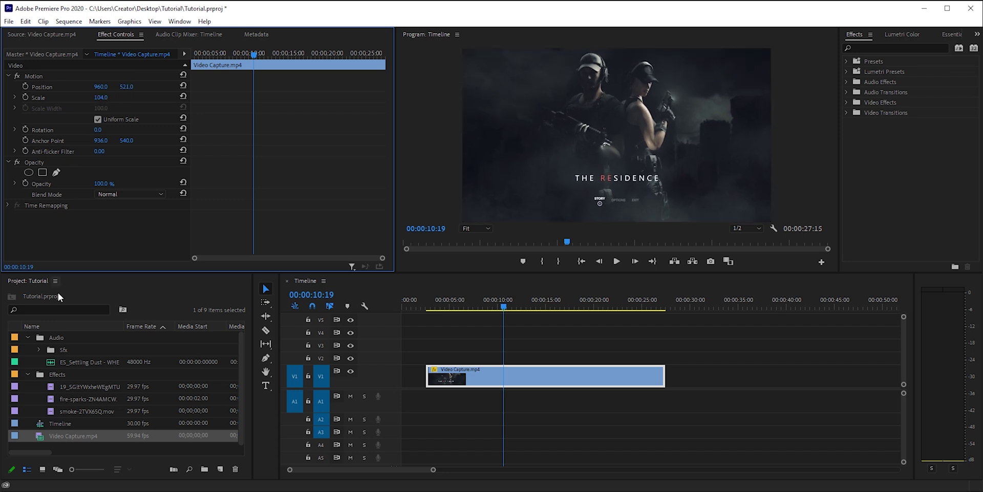
# - Place a trimmed section of smoke clip 19_5GItYWxheWEgMTU.mov on V2, starting at 00:00:05:00
pyautogui.doubleClick(53, 386)
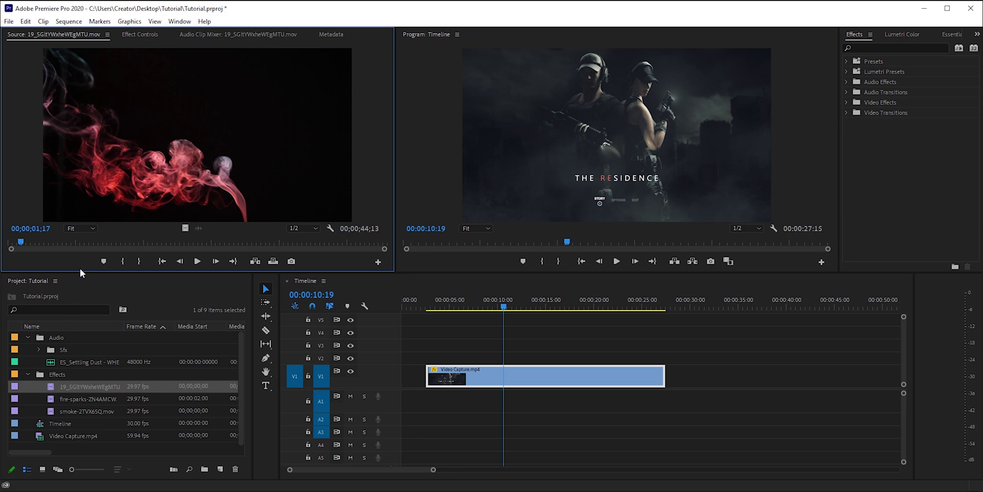
pyautogui.moveTo(85, 242); pyautogui.dragTo(186, 243)
pyautogui.click(123, 262)
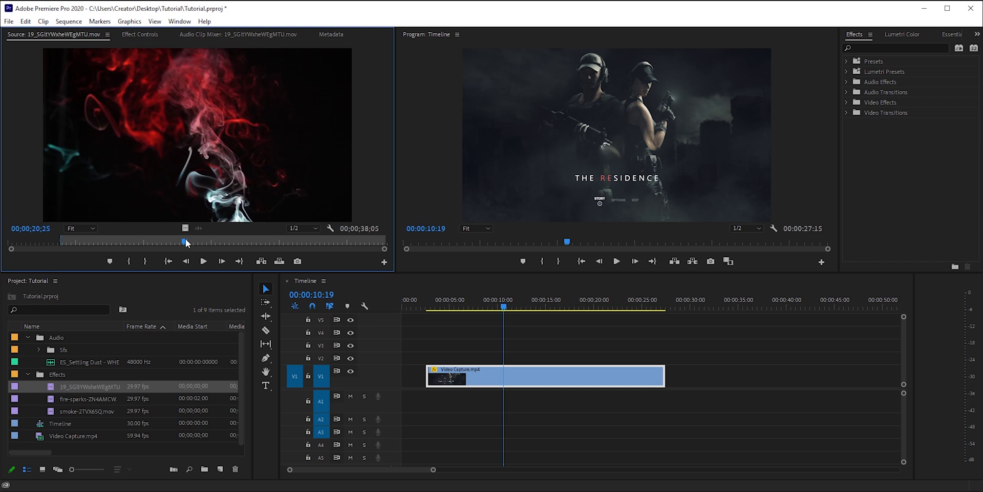
pyautogui.click(146, 261)
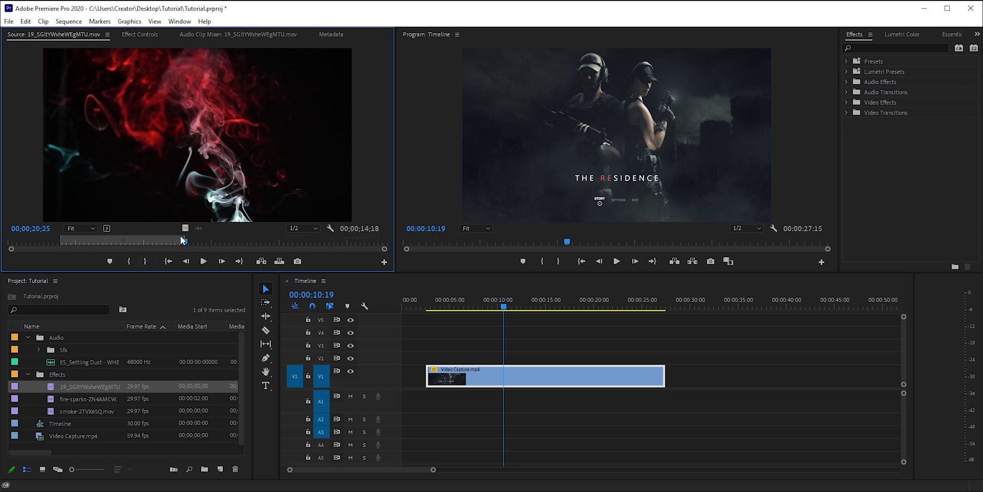
pyautogui.moveTo(254, 262); pyautogui.dragTo(477, 359)
pyautogui.click(452, 305)
pyautogui.press('space')
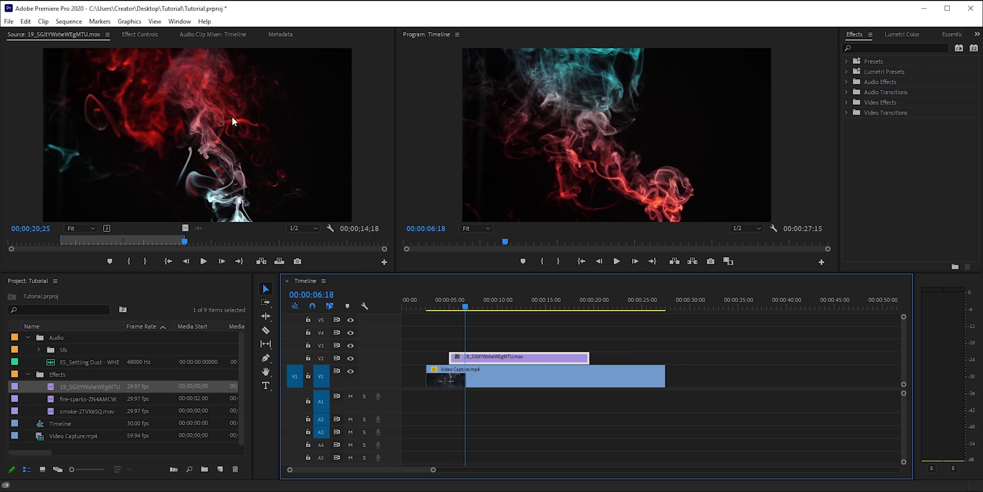
# - Set the smoke overlay's blend mode to Screen after briefly trying Color Dodge
pyautogui.click(139, 34)
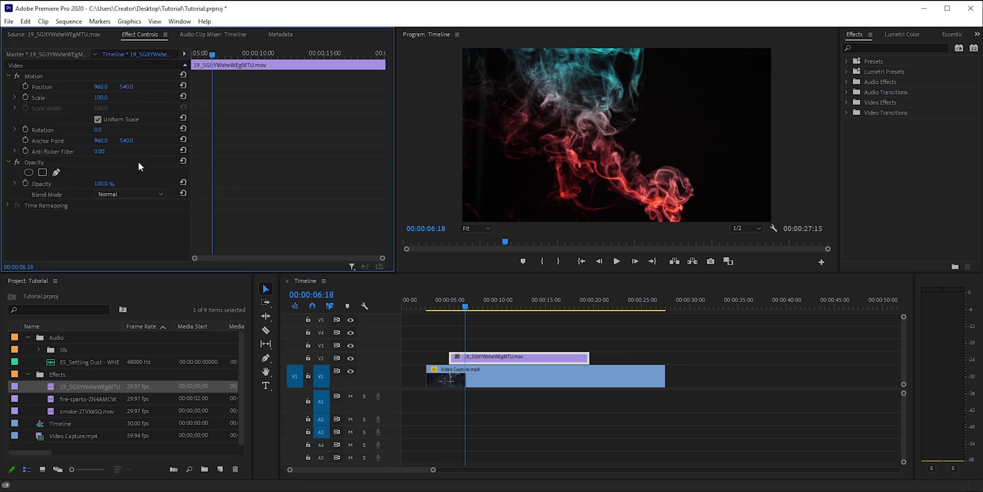
pyautogui.click(135, 193)
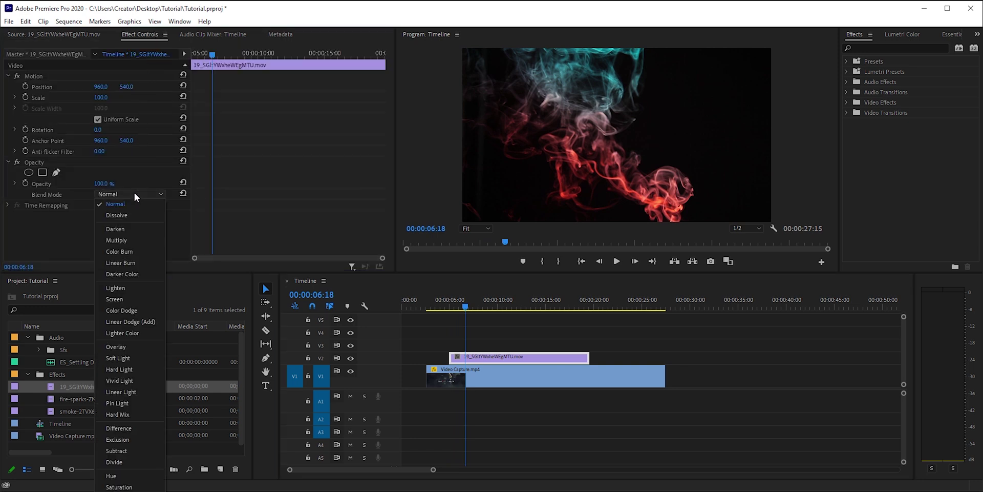
pyautogui.click(134, 299)
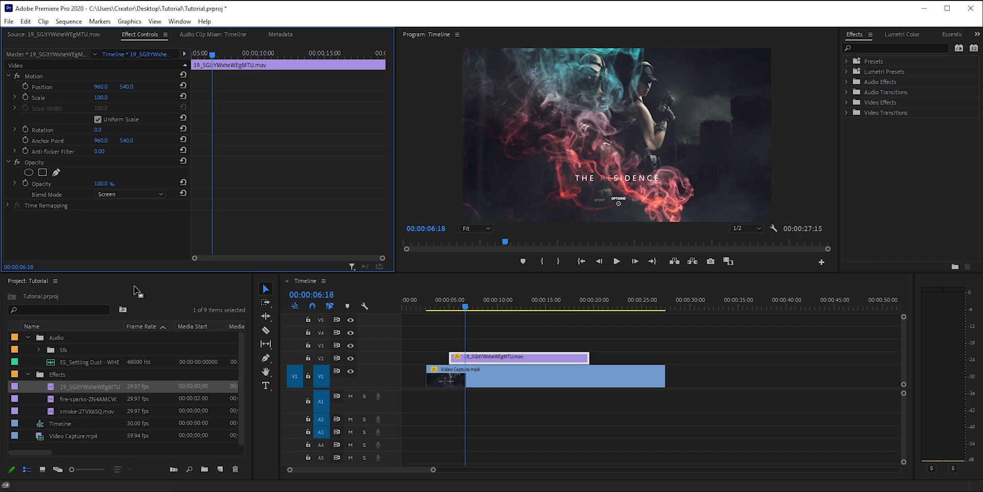
pyautogui.click(130, 192)
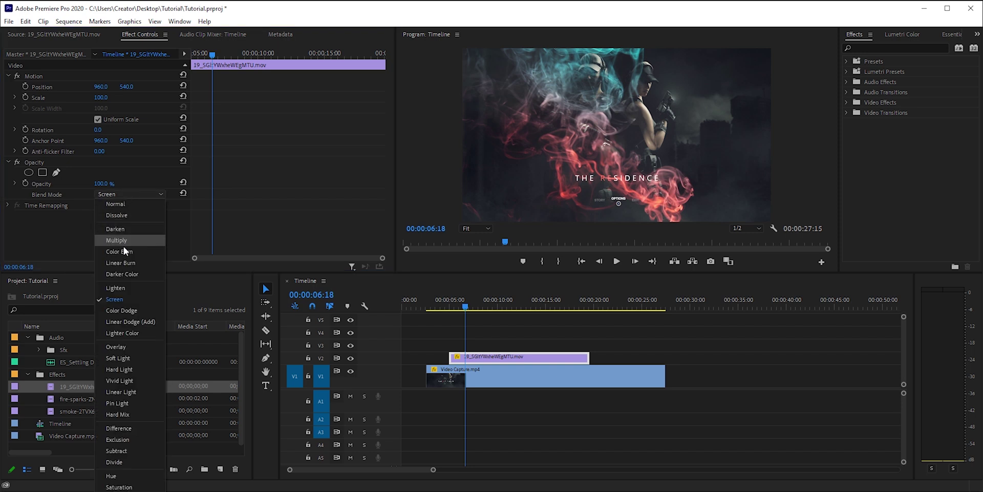
pyautogui.click(121, 310)
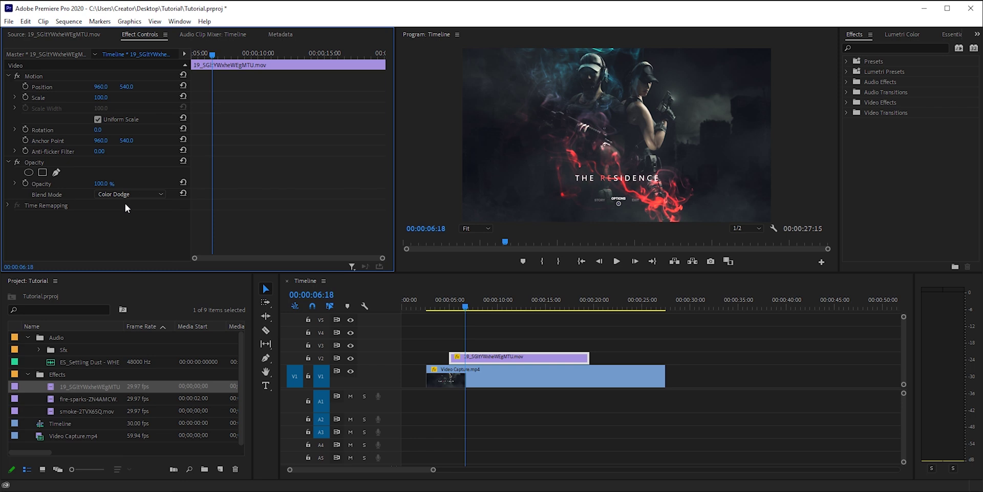
pyautogui.click(125, 194)
pyautogui.click(119, 298)
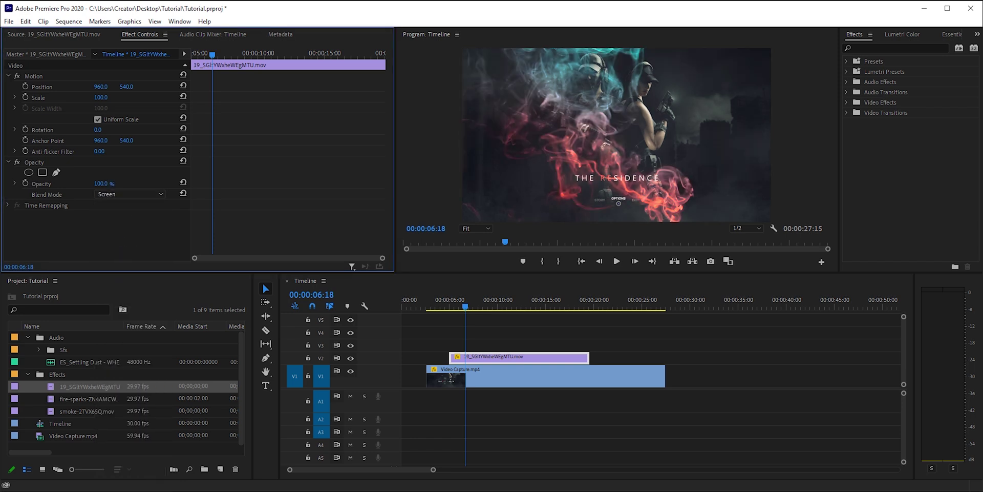
# - Lower the smoke's opacity to 38%, rotate it -29° and move it down to Y 959
pyautogui.moveTo(101, 184); pyautogui.dragTo(57, 184)
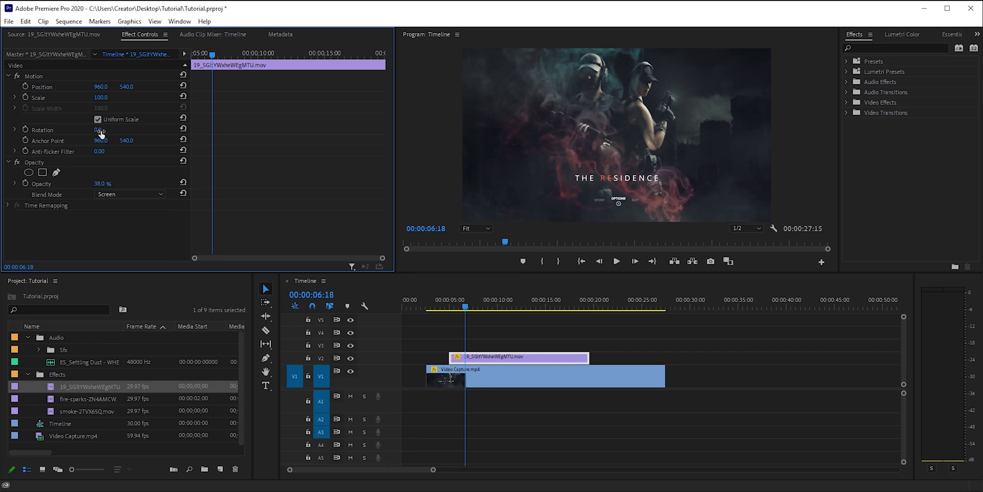
pyautogui.moveTo(97, 130); pyautogui.dragTo(80, 129)
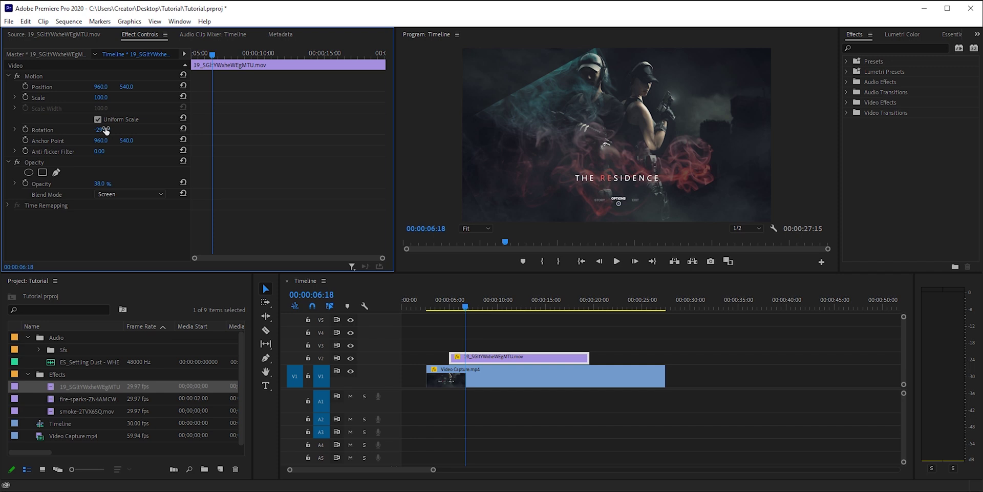
pyautogui.moveTo(126, 86); pyautogui.dragTo(215, 87)
pyautogui.press('space')
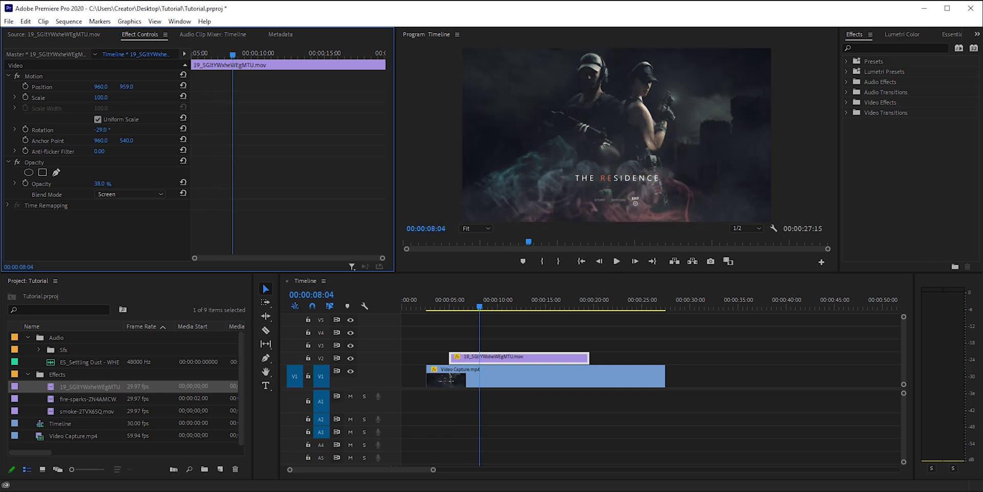
# - Apply Edge Feather to the smoke clip with Amount 100 and push it further down
pyautogui.click(880, 47)
pyautogui.write('feather')
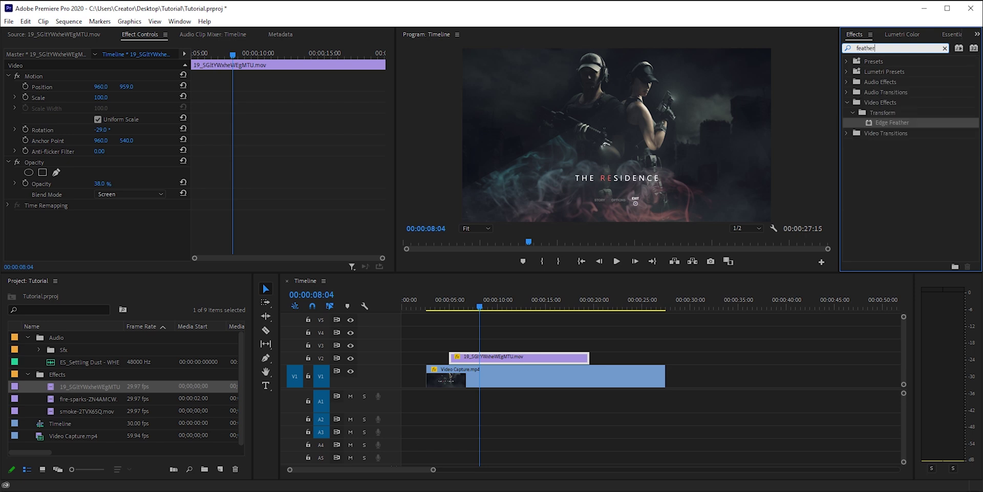
pyautogui.click(899, 123)
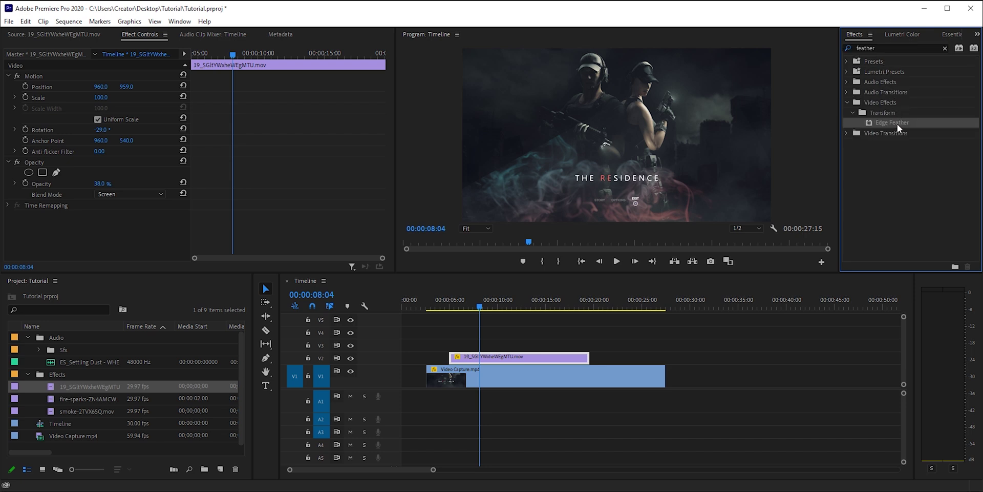
pyautogui.moveTo(548, 354); pyautogui.dragTo(542, 355)
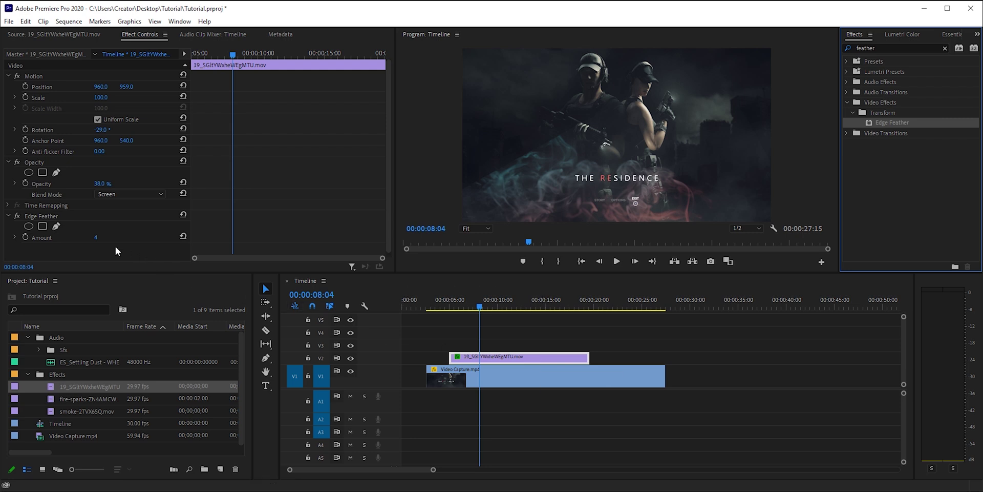
pyautogui.moveTo(97, 238); pyautogui.dragTo(116, 238)
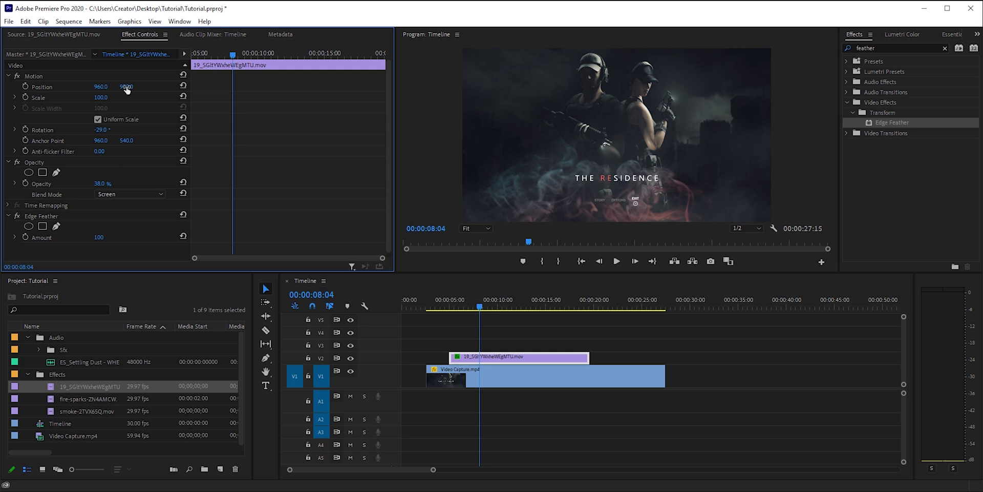
pyautogui.moveTo(127, 86); pyautogui.dragTo(131, 87)
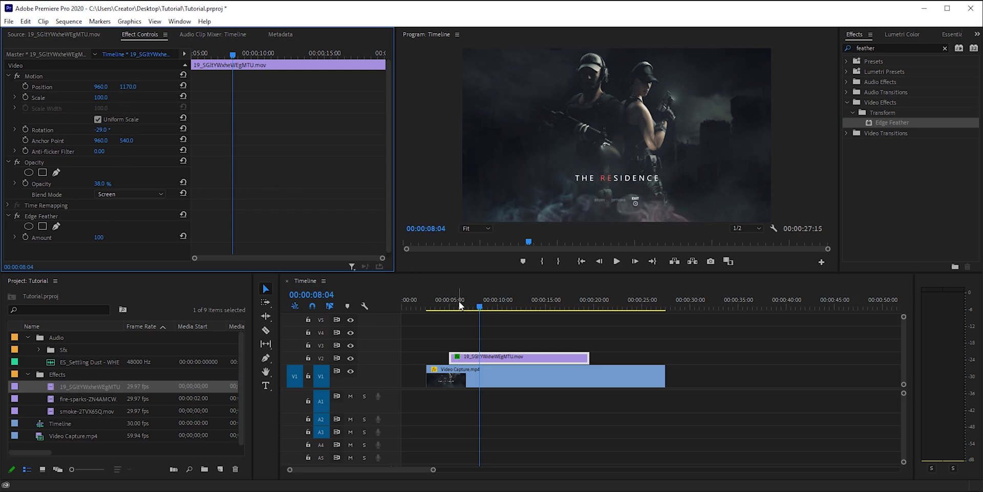
# - Scrub and play the sequence to check the smoke's animated position, scale and rotation
pyautogui.moveTo(459, 301); pyautogui.dragTo(488, 305)
pyautogui.click(152, 148)
pyautogui.press('space')
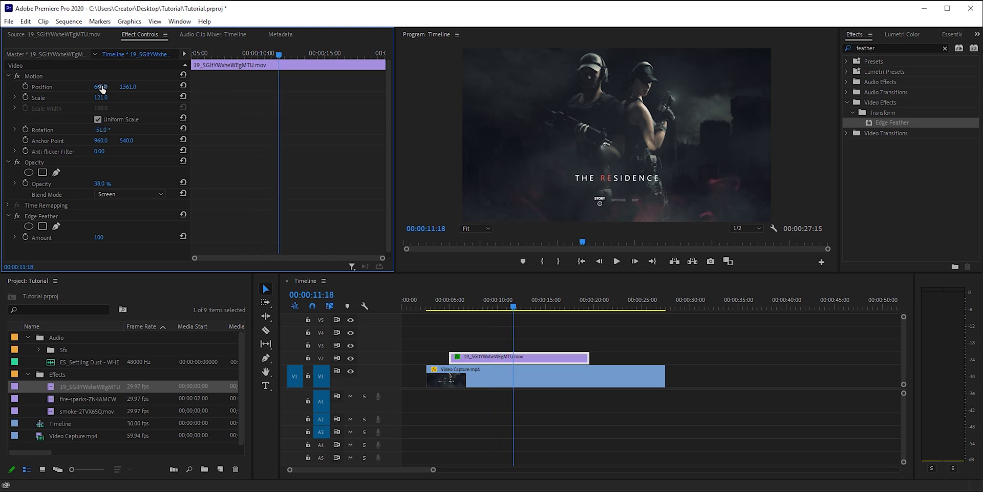
pyautogui.moveTo(524, 301); pyautogui.dragTo(488, 303)
pyautogui.press('space')
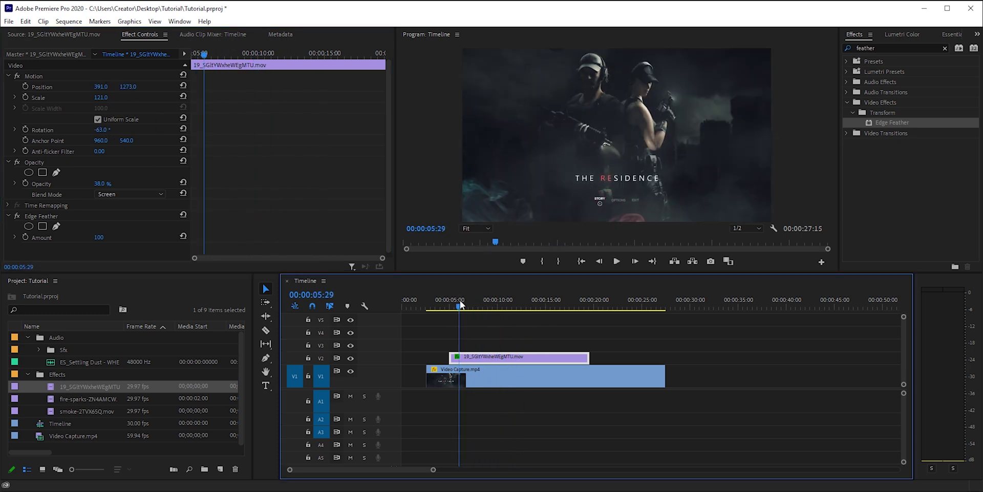
pyautogui.moveTo(459, 300); pyautogui.dragTo(478, 326)
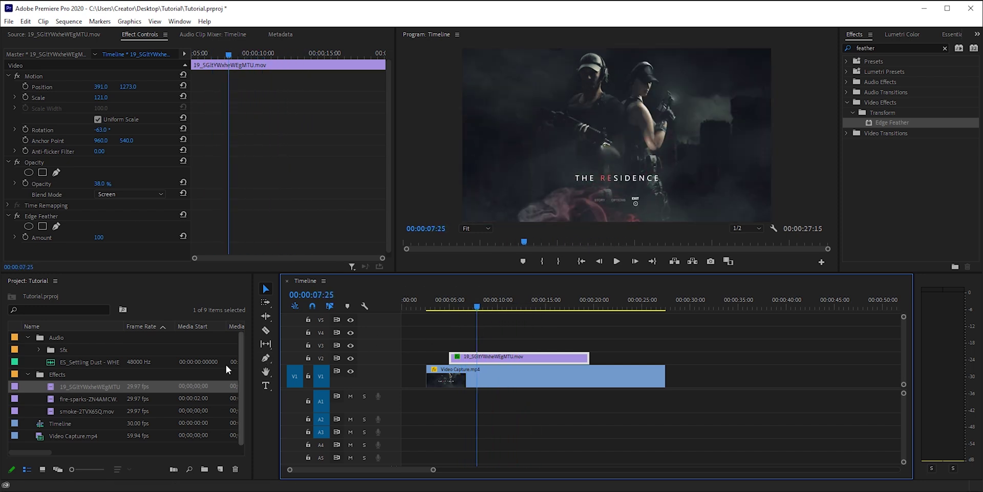
# - Add fire-sparks-ZN4AMCW.mov on V3 and trim it to end with the smoke clip
pyautogui.doubleClick(52, 400)
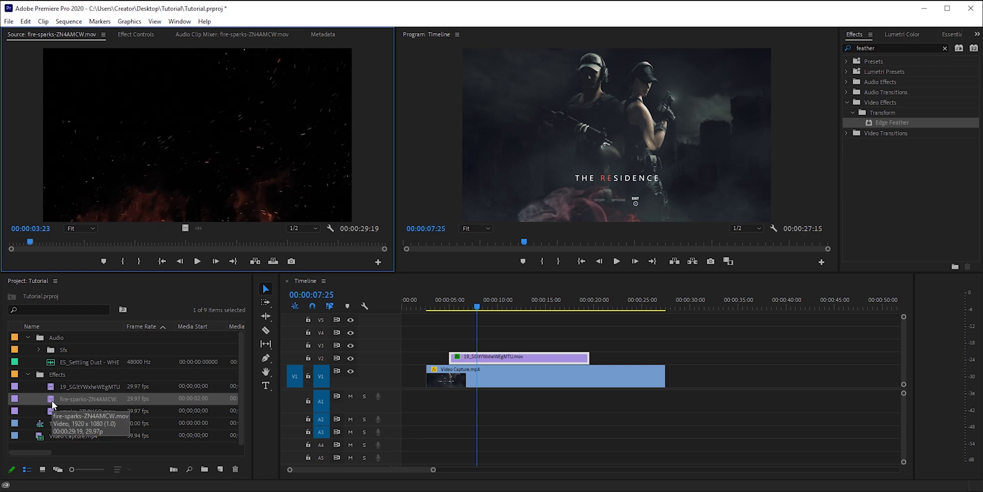
pyautogui.moveTo(52, 400); pyautogui.dragTo(613, 343)
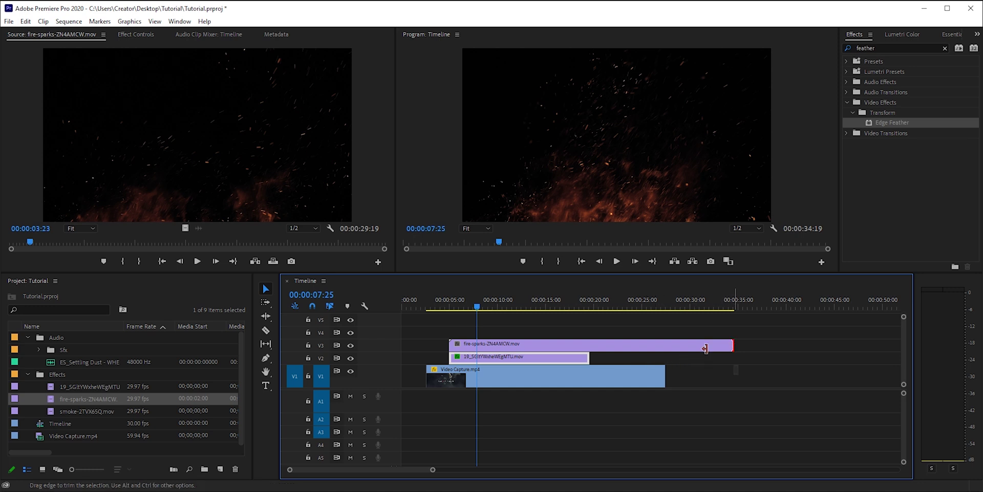
pyautogui.moveTo(706, 349); pyautogui.dragTo(562, 350)
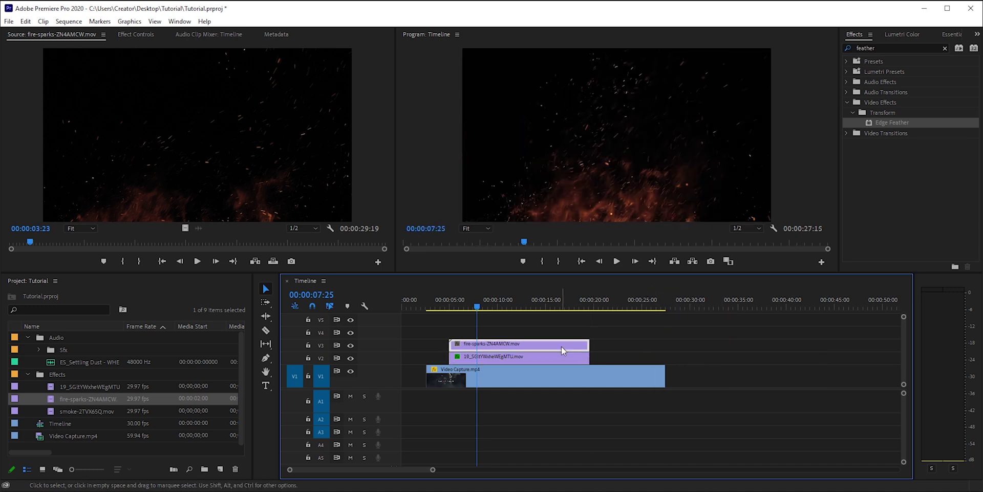
pyautogui.press('space')
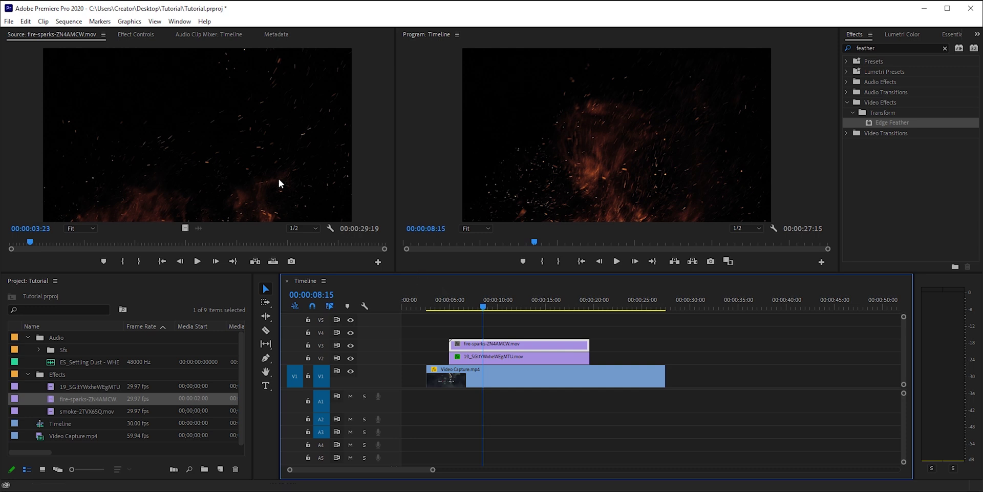
# - Set the sparks clip's blend mode to Color Dodge and preview it
pyautogui.click(133, 34)
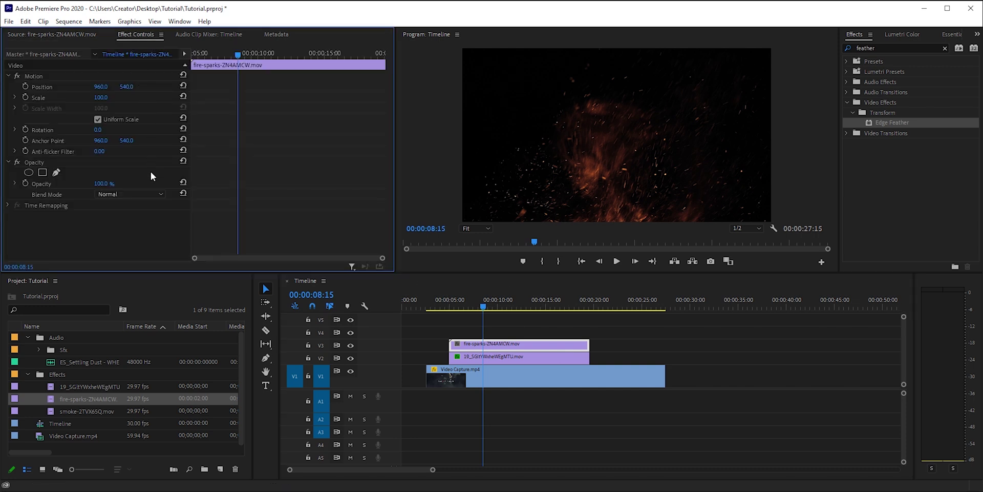
pyautogui.click(150, 194)
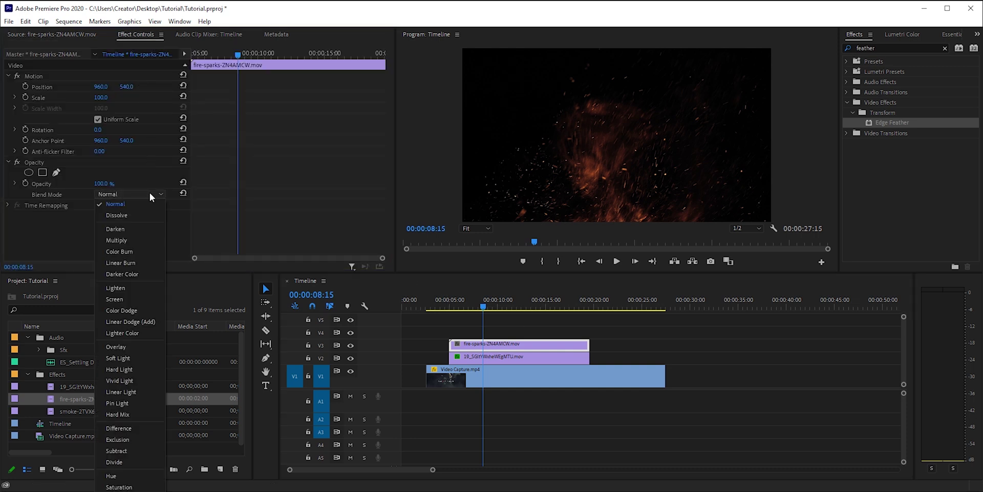
pyautogui.click(148, 314)
pyautogui.press('space')
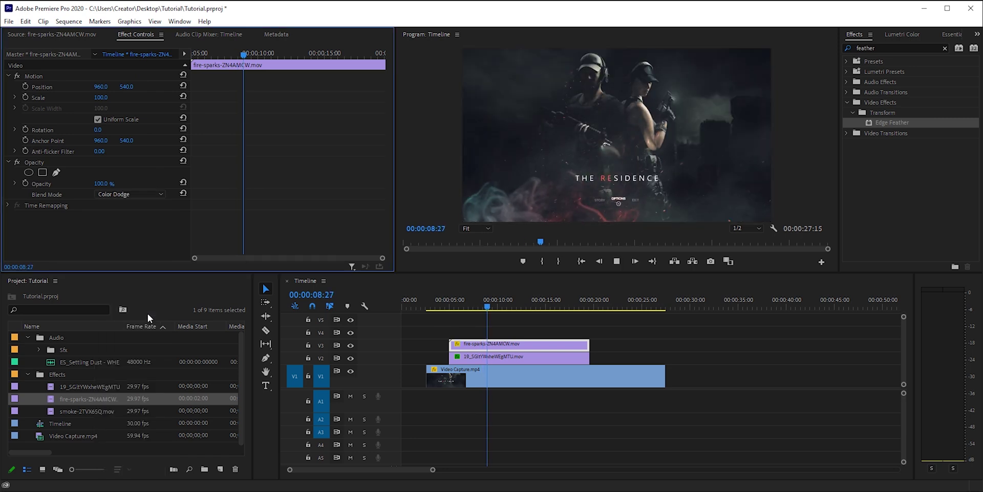
pyautogui.press('space')
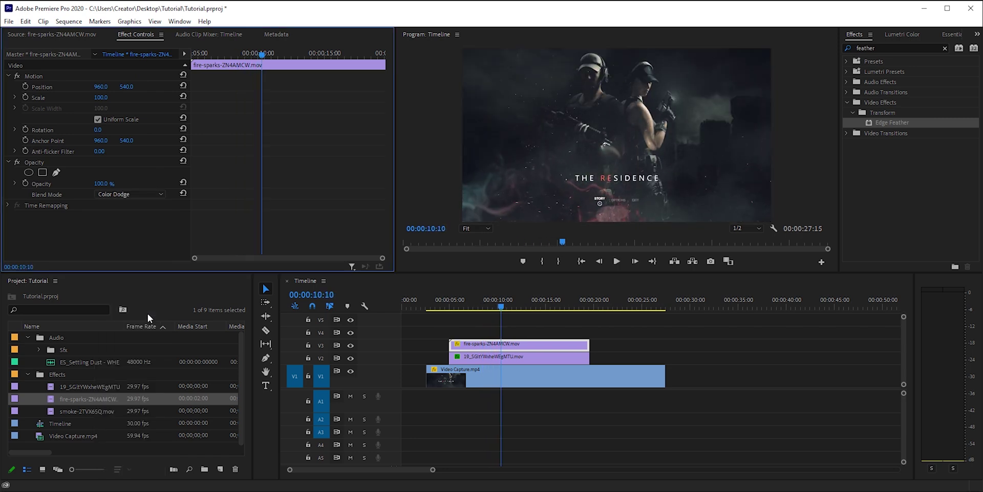
# - Apply the Horizontal Flip effect to the fire-sparks clip
pyautogui.click(895, 48)
pyautogui.write('flip')
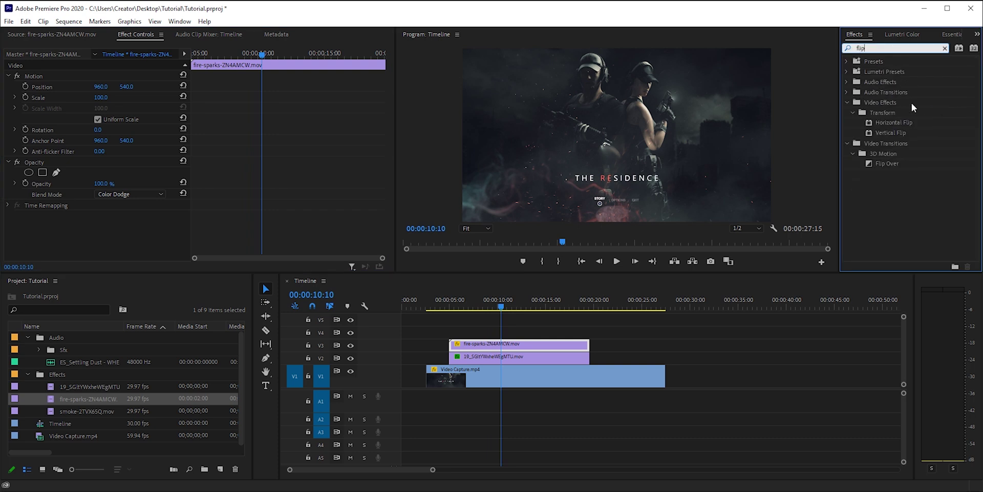
pyautogui.moveTo(901, 122); pyautogui.dragTo(898, 129)
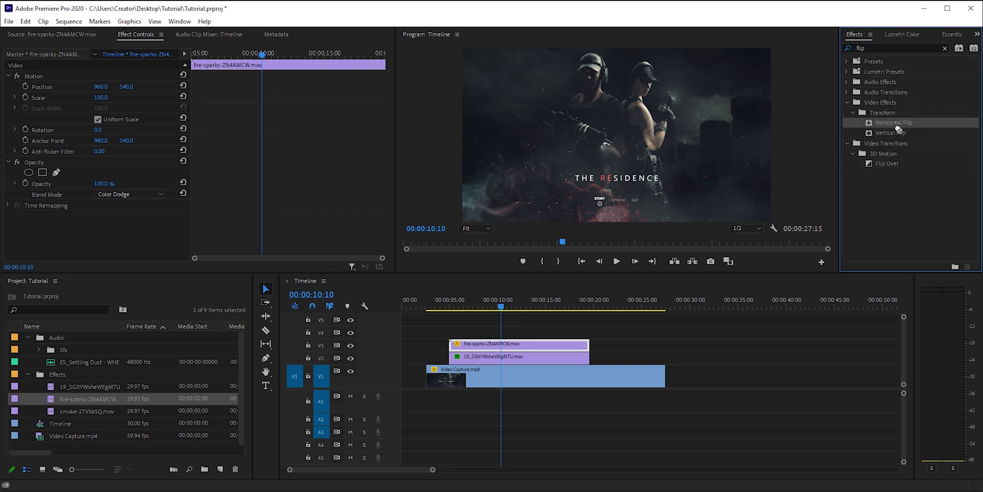
pyautogui.moveTo(599, 309); pyautogui.dragTo(549, 343)
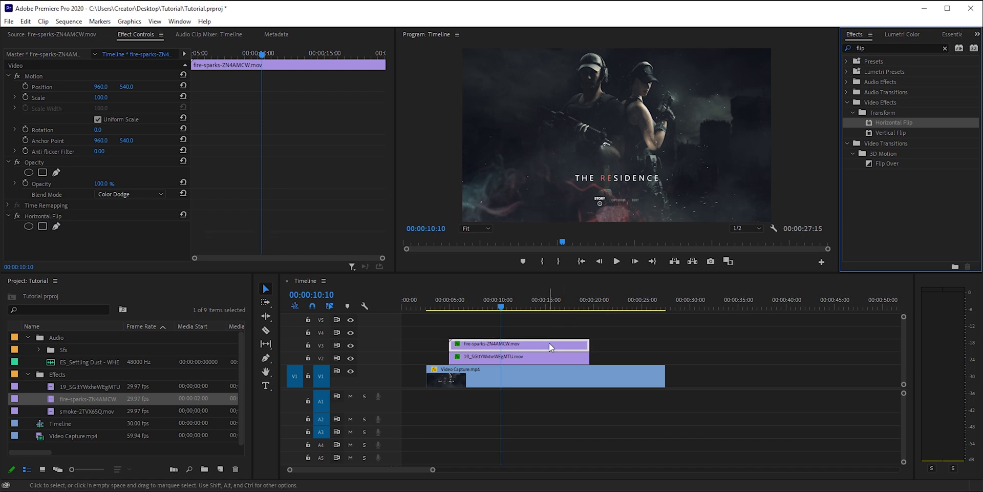
pyautogui.press('space')
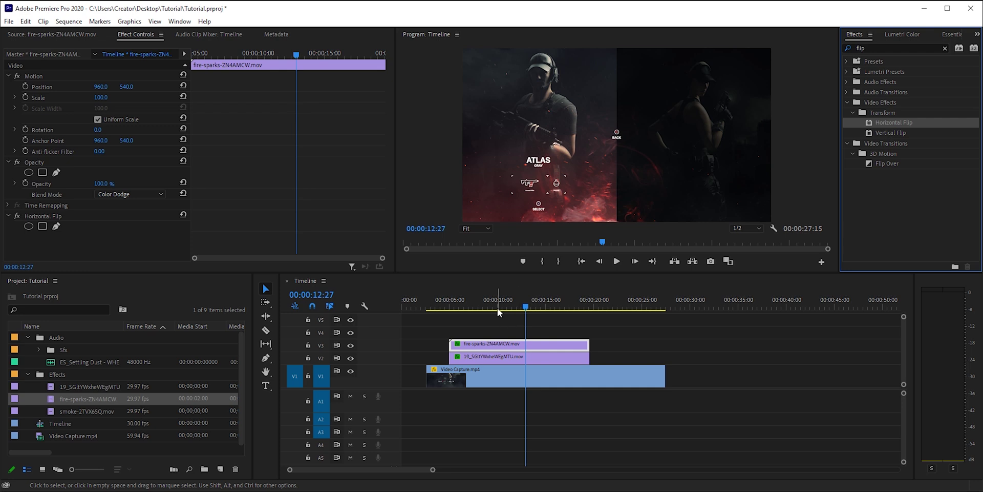
pyautogui.moveTo(492, 305); pyautogui.dragTo(486, 302)
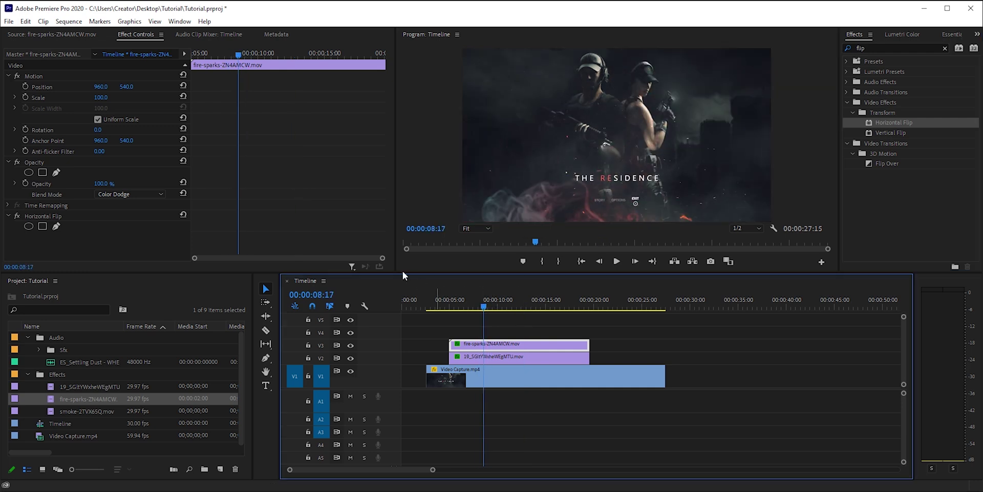
# - Lower the sparks' opacity to 56% and shift Position X to 836
pyautogui.moveTo(105, 183); pyautogui.dragTo(84, 183)
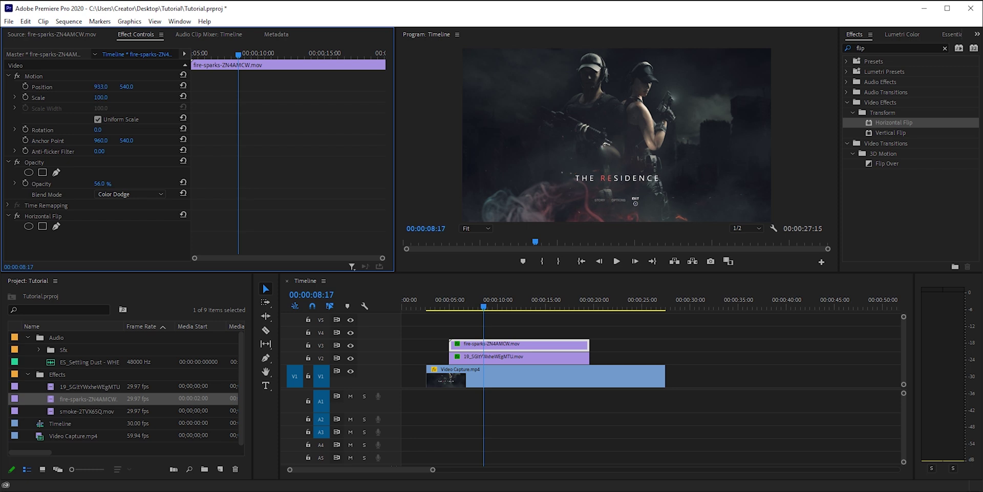
pyautogui.moveTo(101, 87); pyautogui.dragTo(105, 87)
pyautogui.click(872, 47)
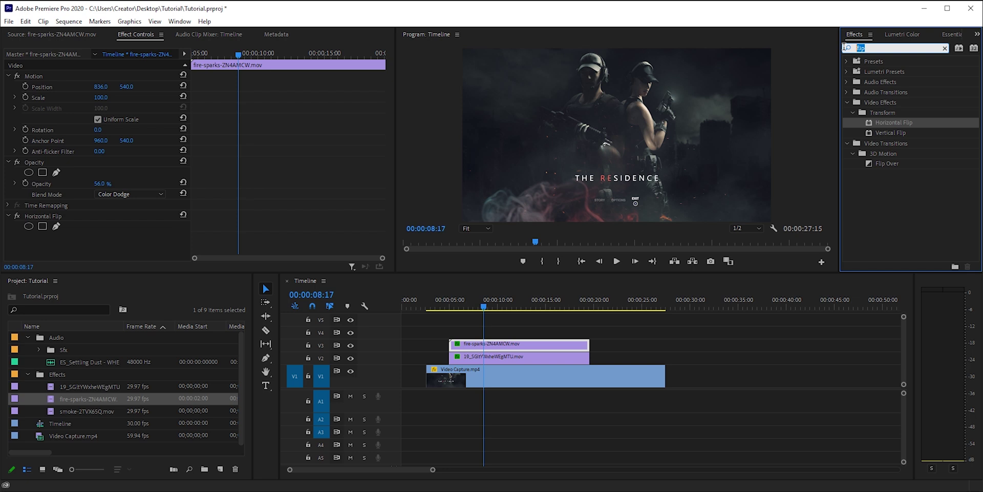
pyautogui.write('feather')
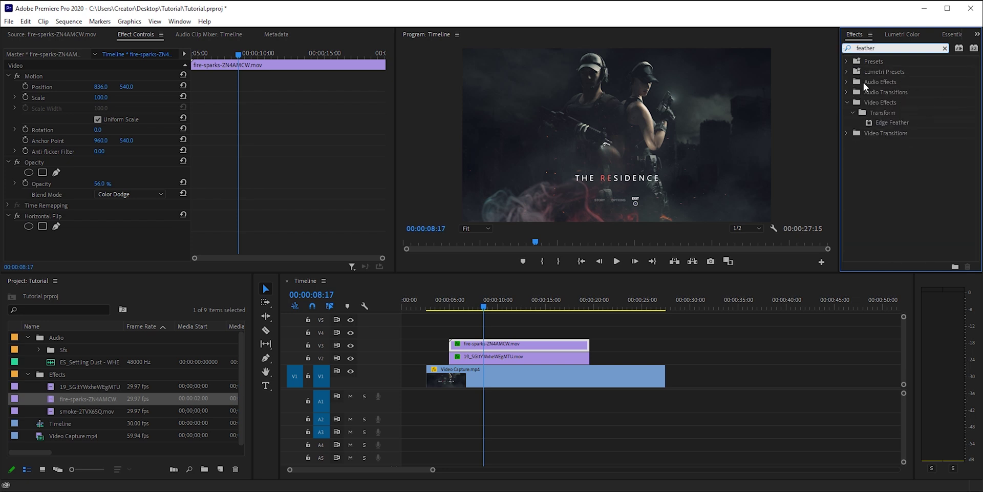
# - Apply Edge Feather to the fire-sparks clip with Amount 22 and preview it
pyautogui.moveTo(886, 119); pyautogui.dragTo(496, 345)
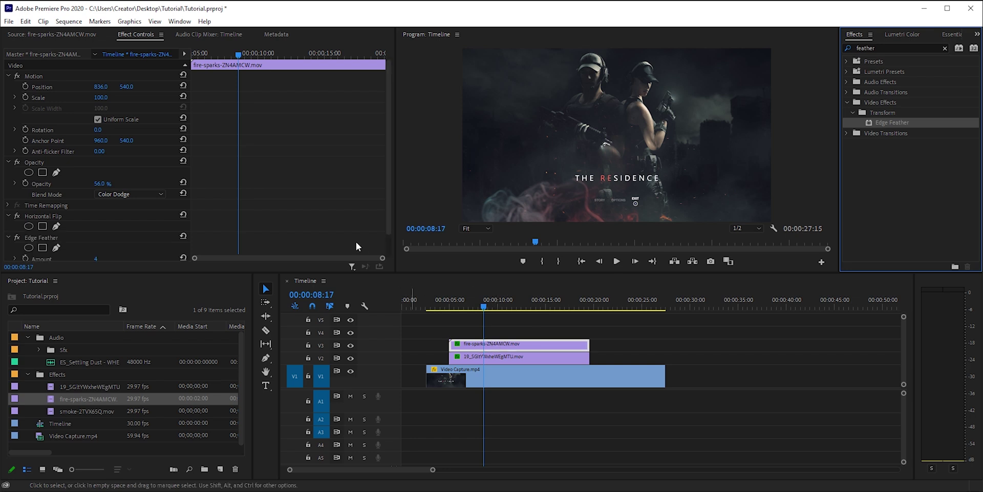
pyautogui.scroll(-2, 318, 215)
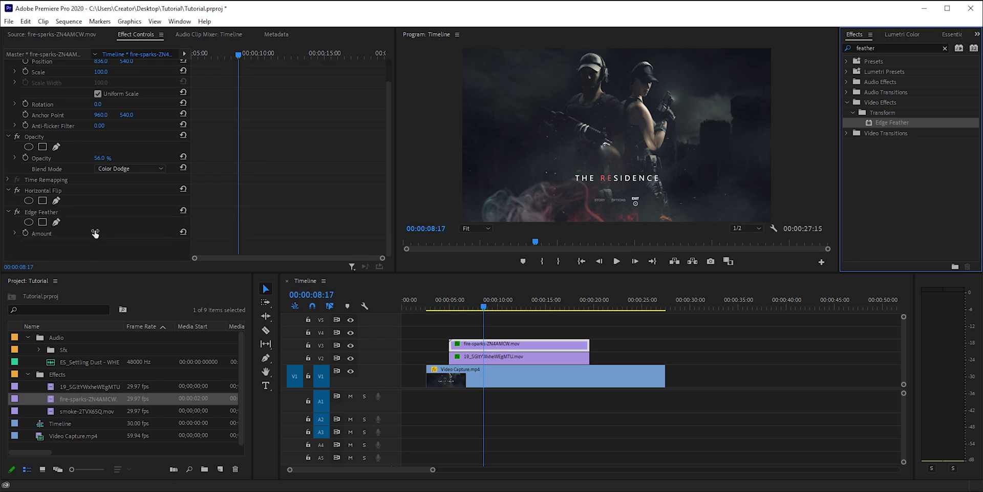
pyautogui.moveTo(95, 233); pyautogui.dragTo(115, 234)
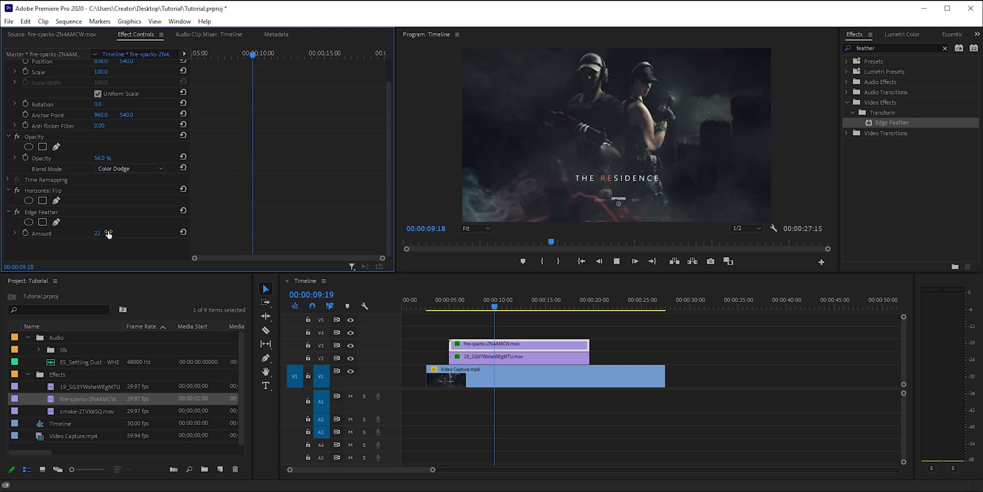
pyautogui.press('space')
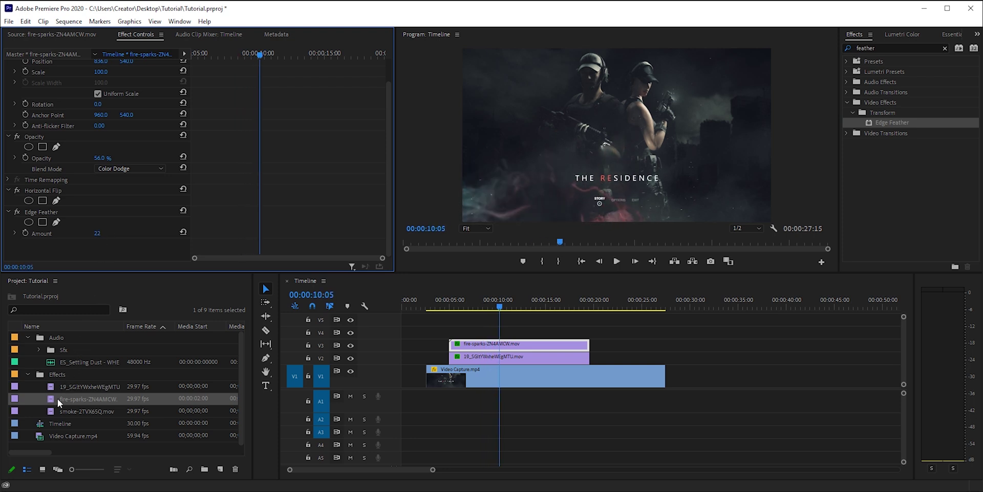
# - Shift the overlays up a track and place smoke-2TVX65Q.mov on V2 beneath them
pyautogui.doubleClick(55, 412)
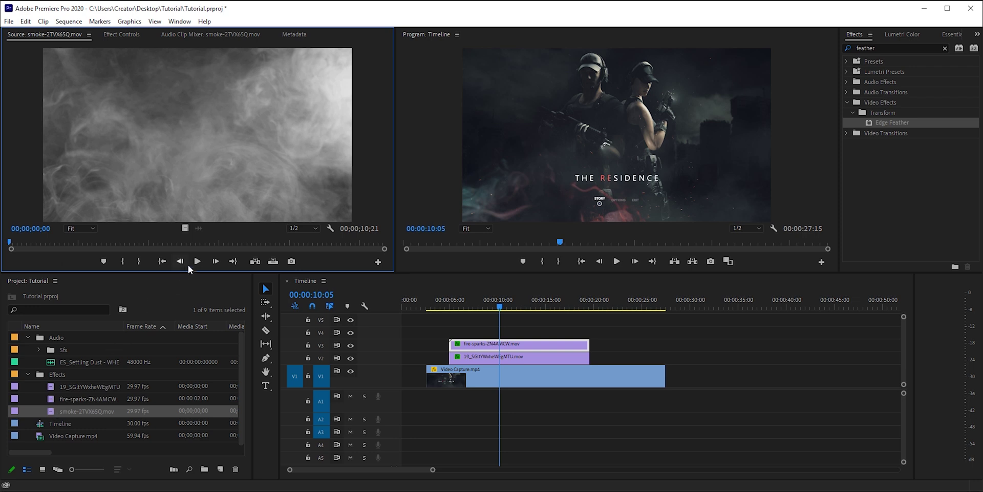
pyautogui.click(197, 262)
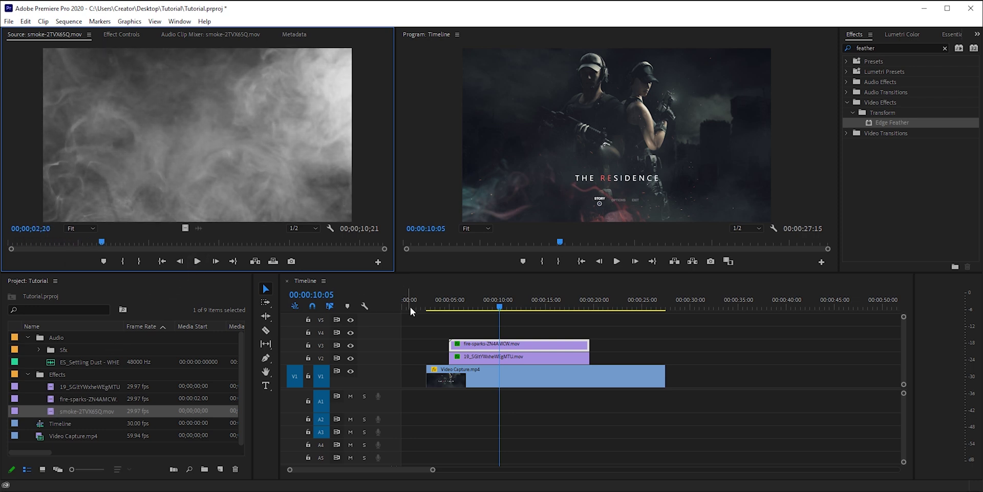
pyautogui.moveTo(445, 320); pyautogui.dragTo(479, 345)
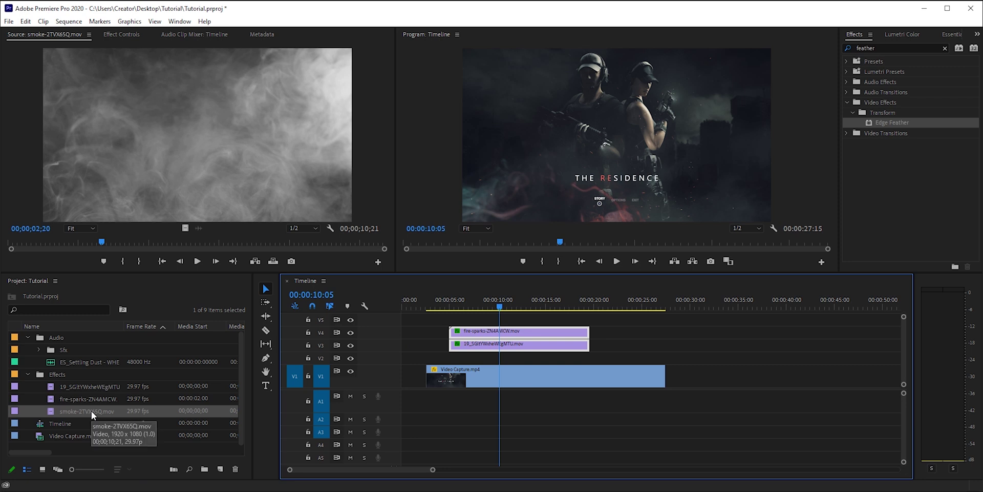
pyautogui.moveTo(91, 410); pyautogui.dragTo(444, 358)
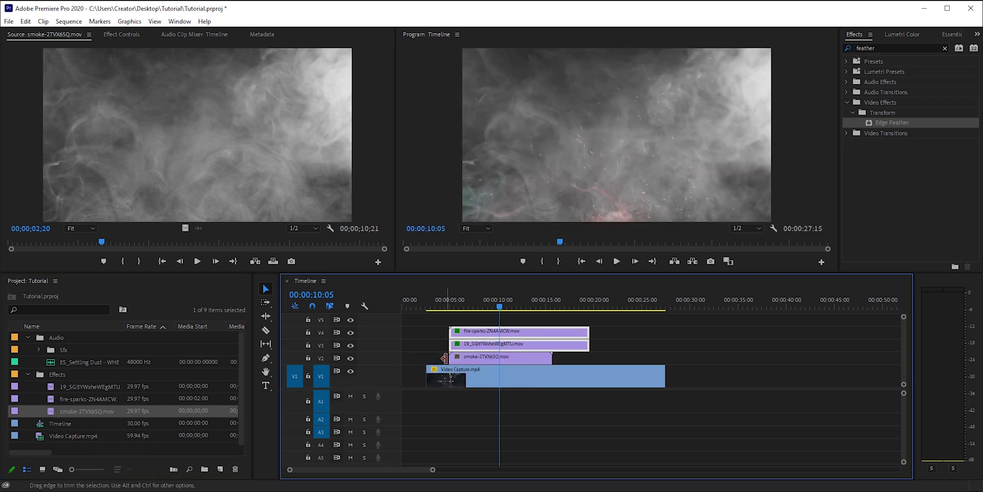
# - Give the V2 smoke clip Color Dodge blending at 60% opacity and preview it
pyautogui.click(472, 360)
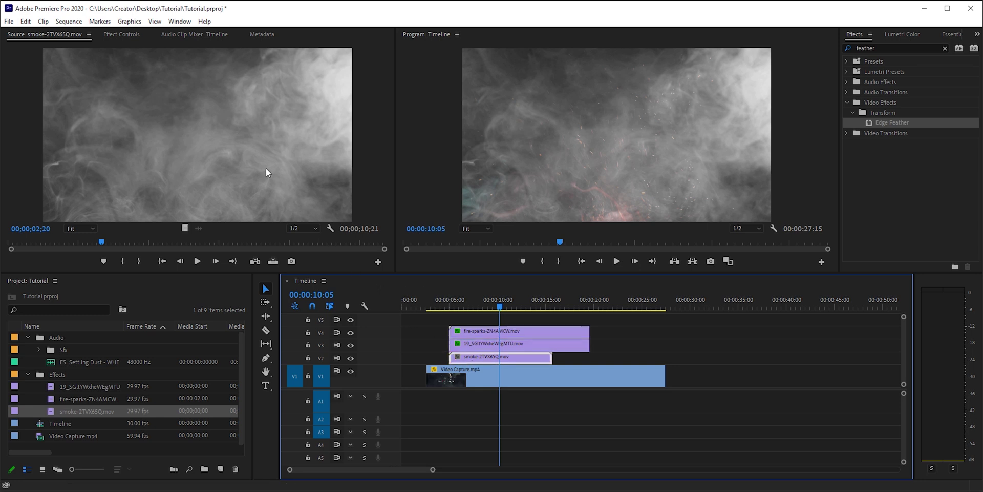
pyautogui.click(123, 34)
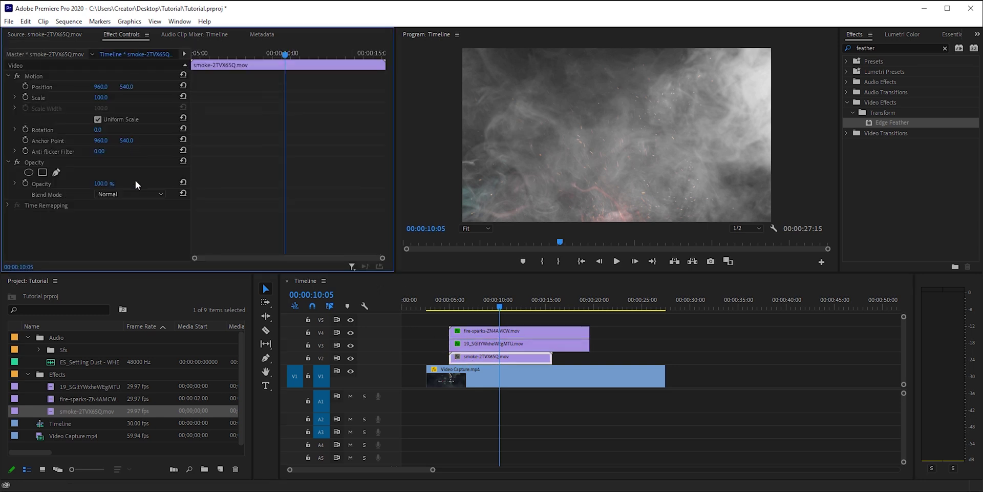
pyautogui.click(136, 193)
pyautogui.click(132, 310)
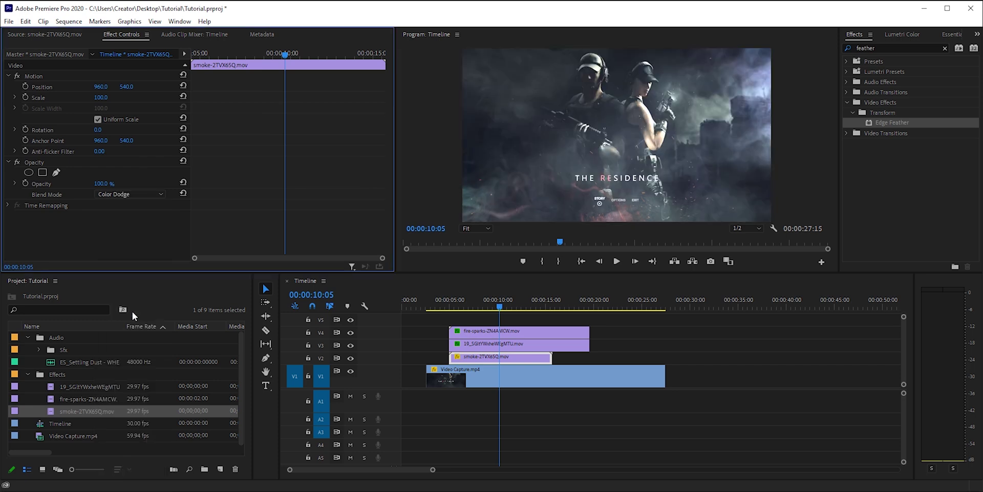
pyautogui.click(105, 183)
pyautogui.write('60')
pyautogui.press('Return')
pyautogui.press('space')
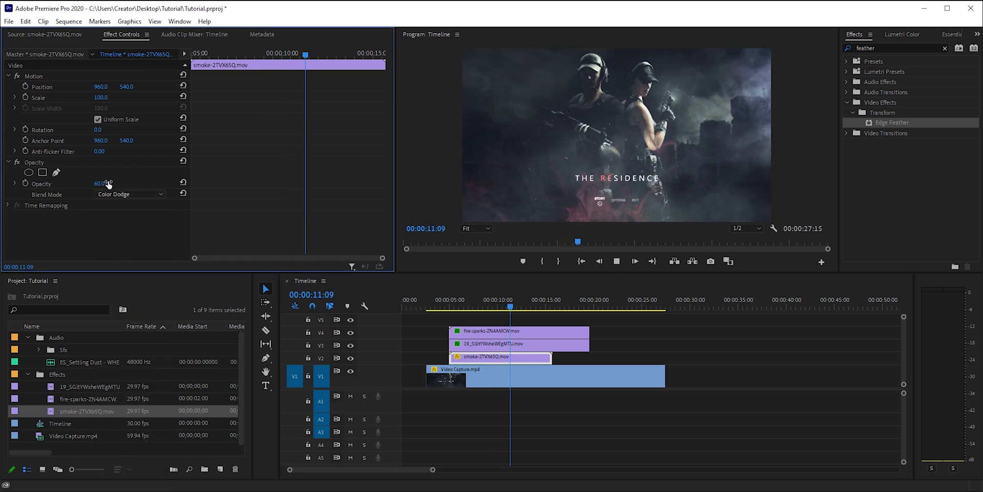
pyautogui.press('space')
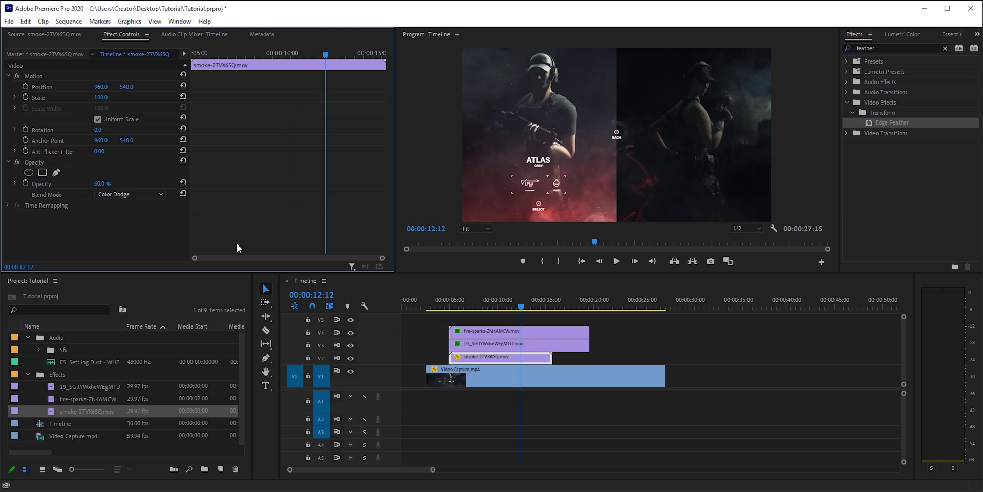
# - Add a second smoke-2TVX65Q.mov copy on V2, trim it to the video's end, and join the copies with a default transition
pyautogui.moveTo(486, 362); pyautogui.dragTo(675, 360)
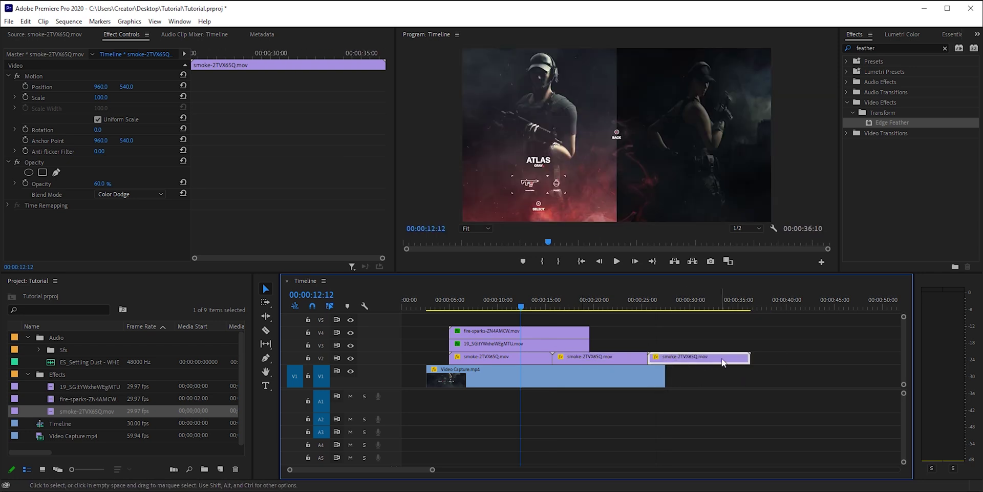
pyautogui.moveTo(749, 358); pyautogui.dragTo(661, 362)
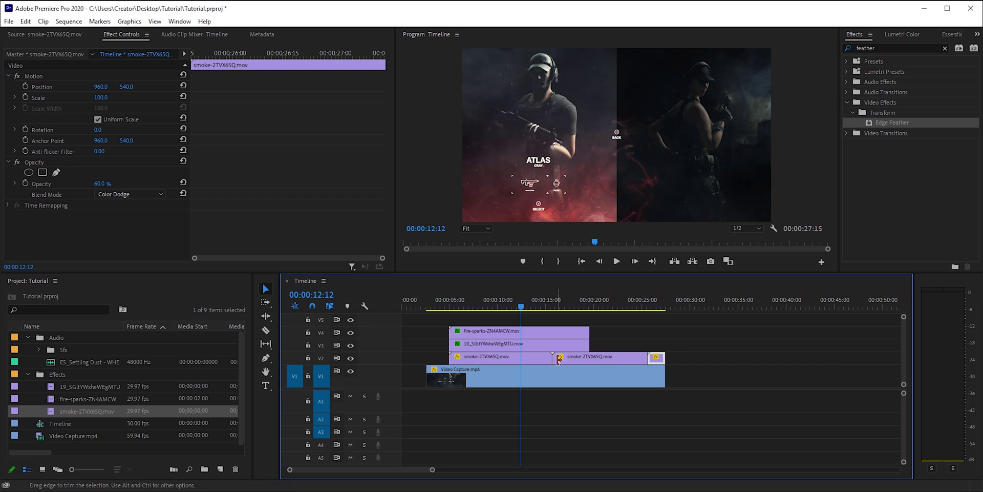
pyautogui.rightClick(559, 359)
pyautogui.click(593, 422)
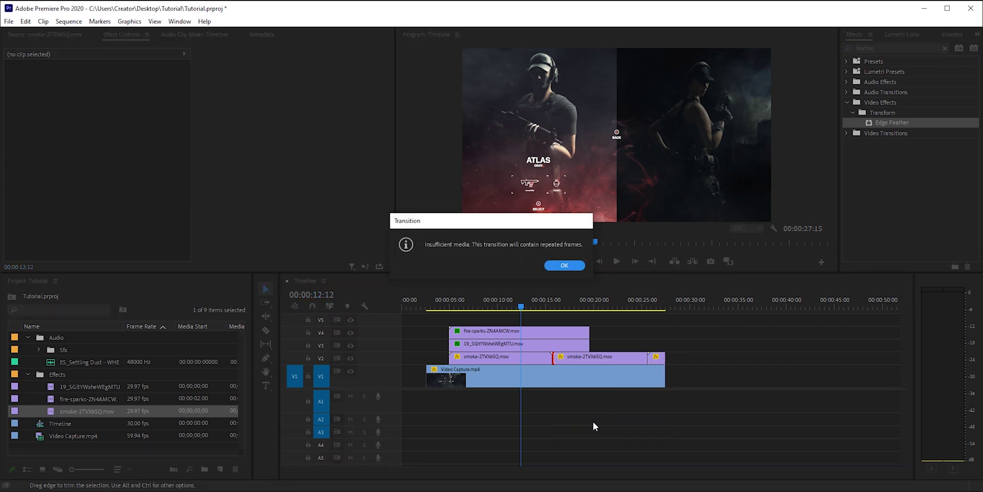
pyautogui.press('Return')
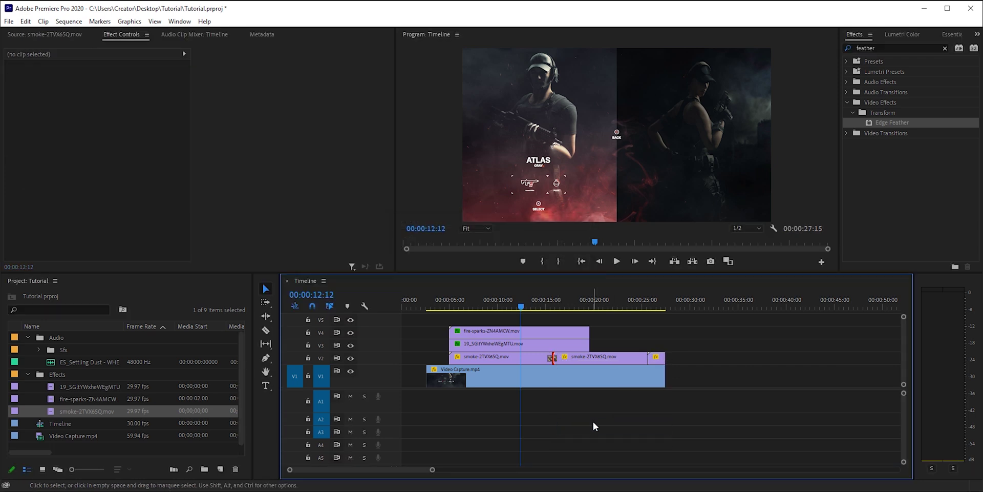
# - Add a Cross Dissolve at the smoke clip's end and set its alignment to Center at Cut
pyautogui.rightClick(654, 357)
pyautogui.click(685, 422)
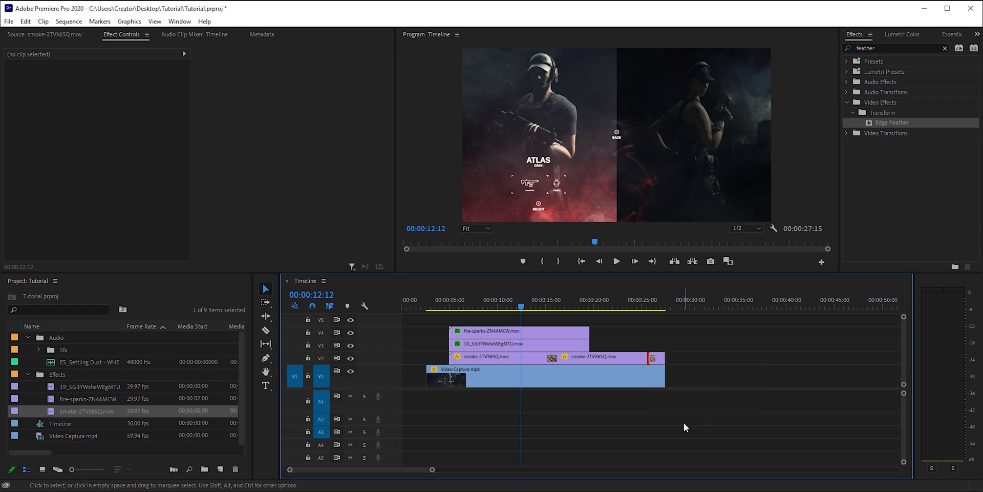
pyautogui.click(652, 359)
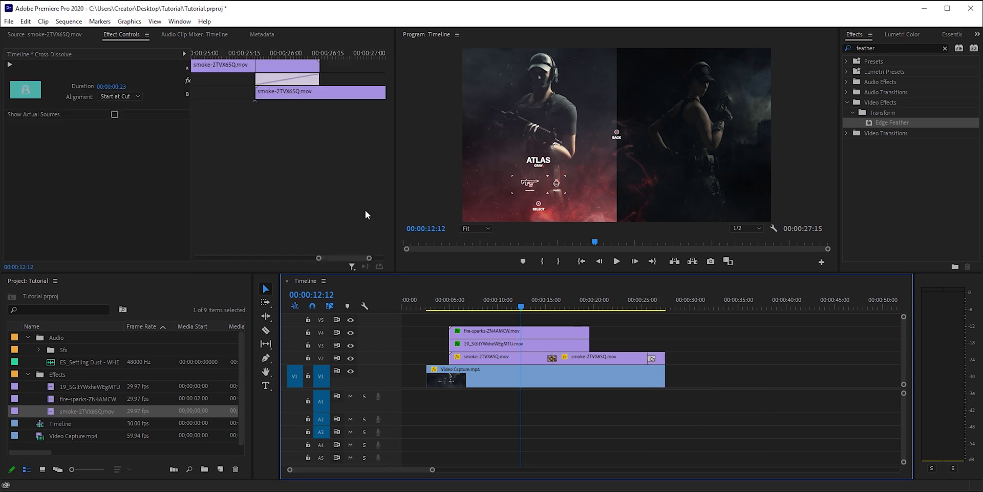
pyautogui.click(125, 96)
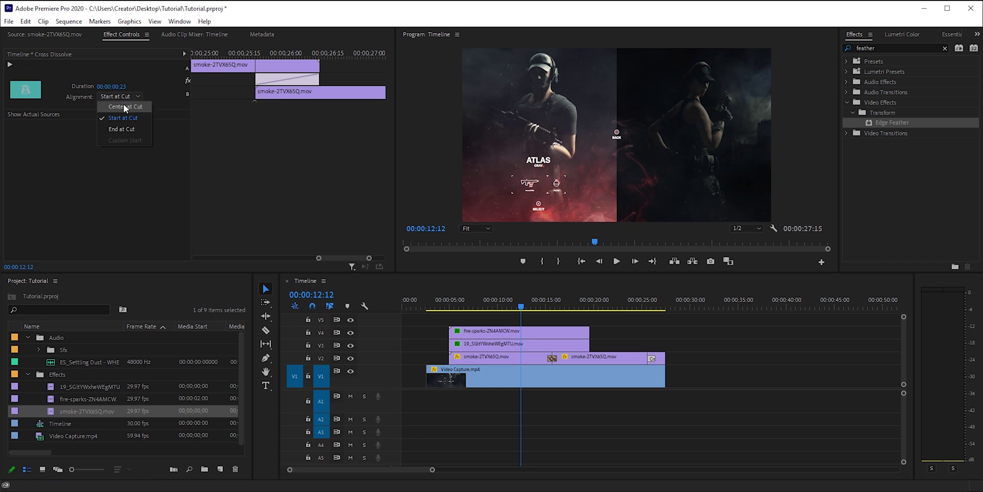
pyautogui.click(124, 104)
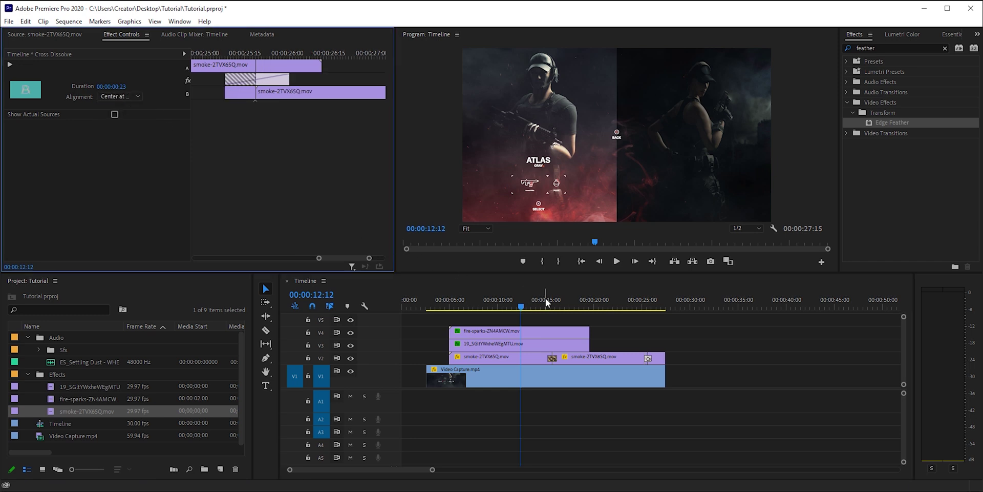
pyautogui.moveTo(545, 298); pyautogui.dragTo(463, 294)
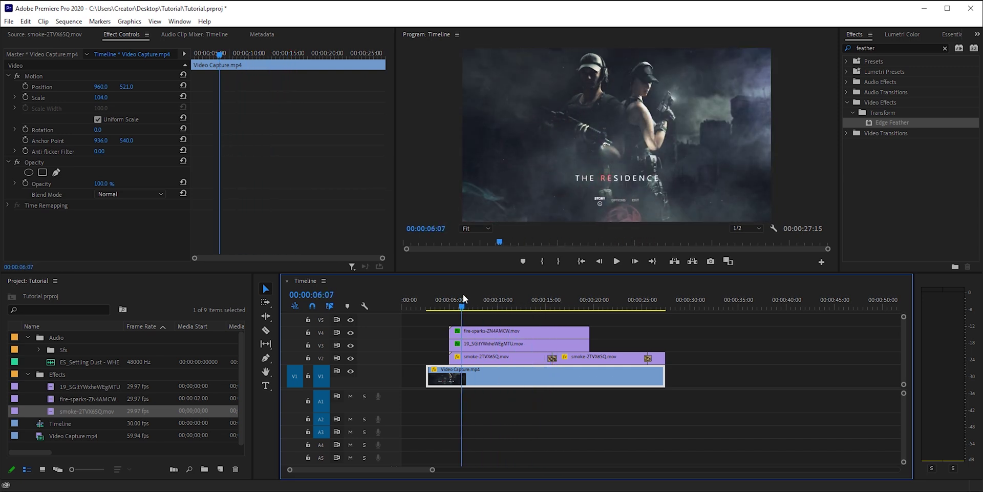
pyautogui.moveTo(587, 347); pyautogui.dragTo(556, 347)
pyautogui.rightClick(556, 347)
pyautogui.click(587, 414)
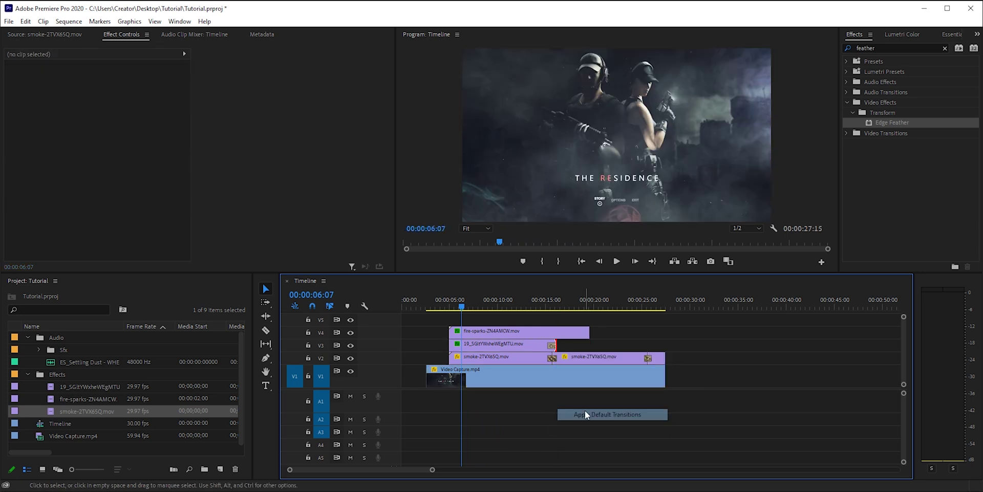
pyautogui.rightClick(589, 334)
pyautogui.click(615, 401)
pyautogui.rightClick(487, 332)
pyautogui.moveTo(450, 332); pyautogui.dragTo(434, 357)
pyautogui.click(512, 398)
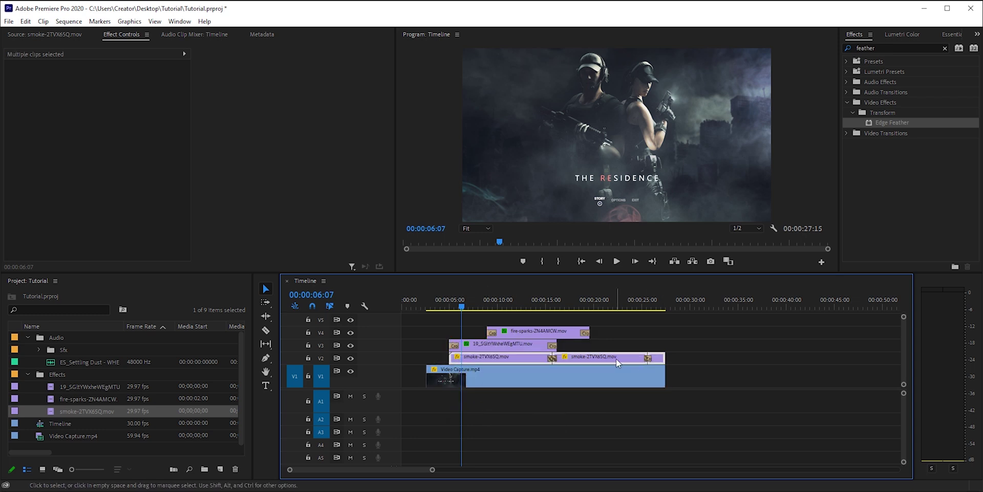
pyautogui.moveTo(642, 357); pyautogui.dragTo(664, 356)
pyautogui.rightClick(664, 357)
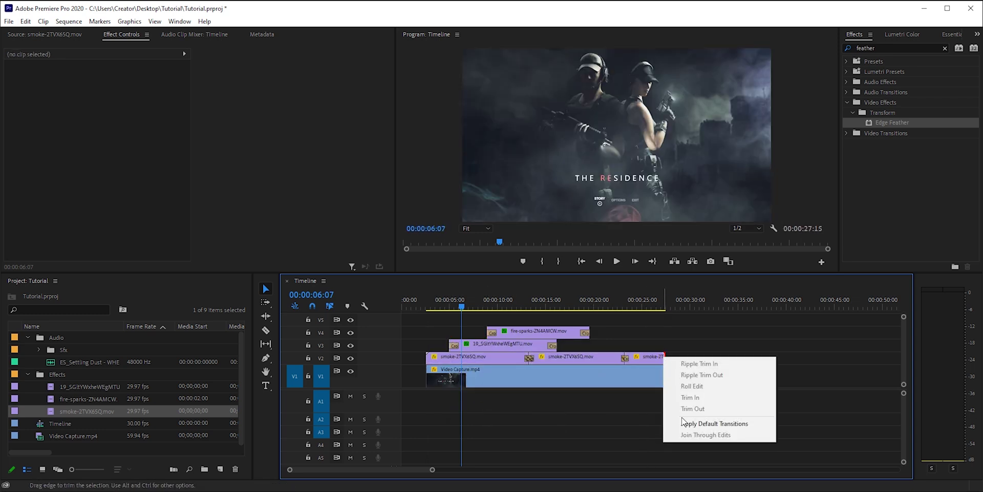
pyautogui.click(689, 424)
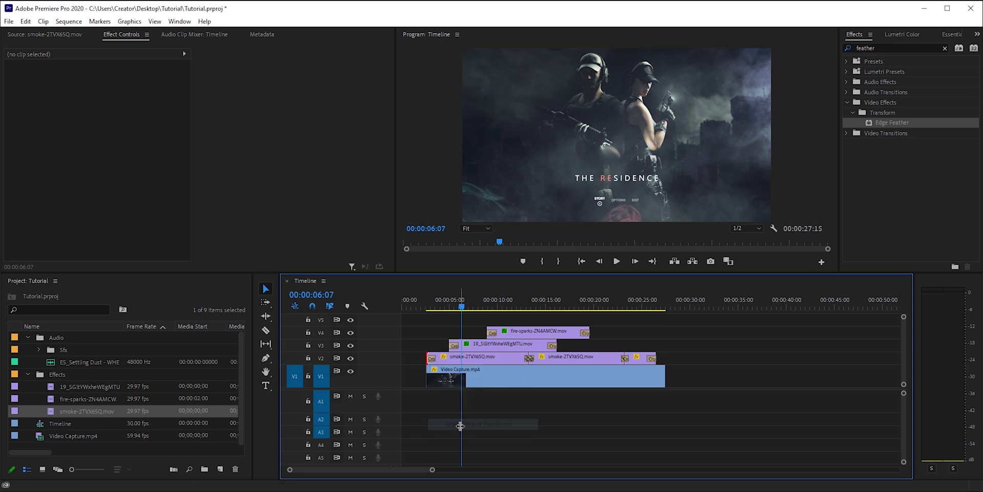
pyautogui.click(436, 377)
pyautogui.moveTo(431, 300); pyautogui.dragTo(628, 292)
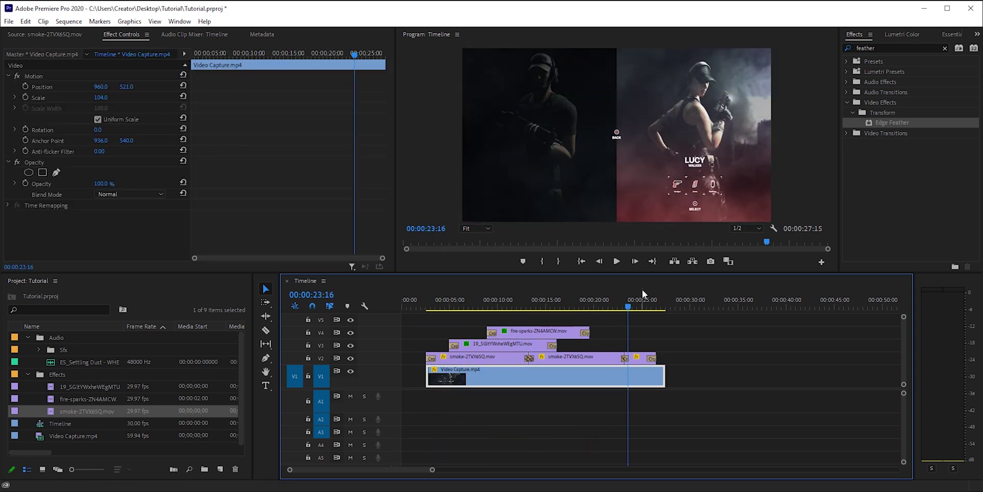
pyautogui.click(445, 304)
pyautogui.press('space')
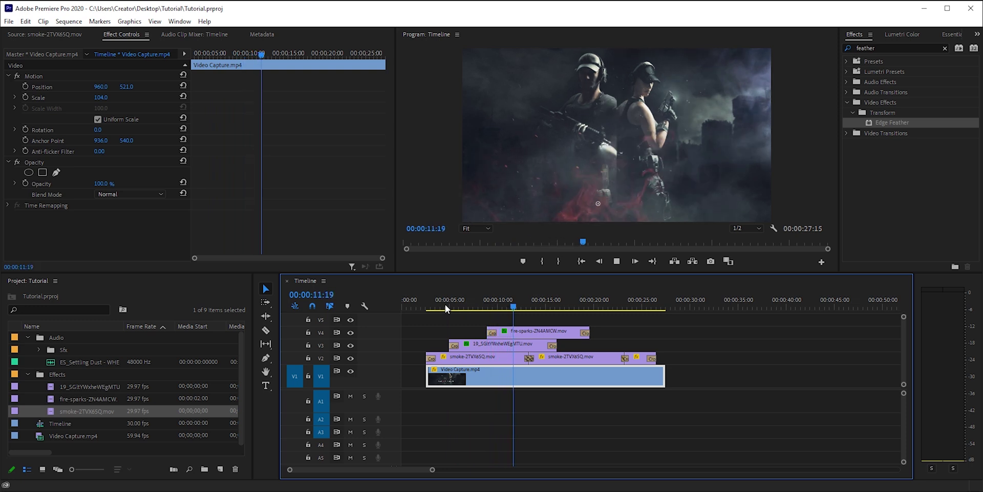
pyautogui.press('space')
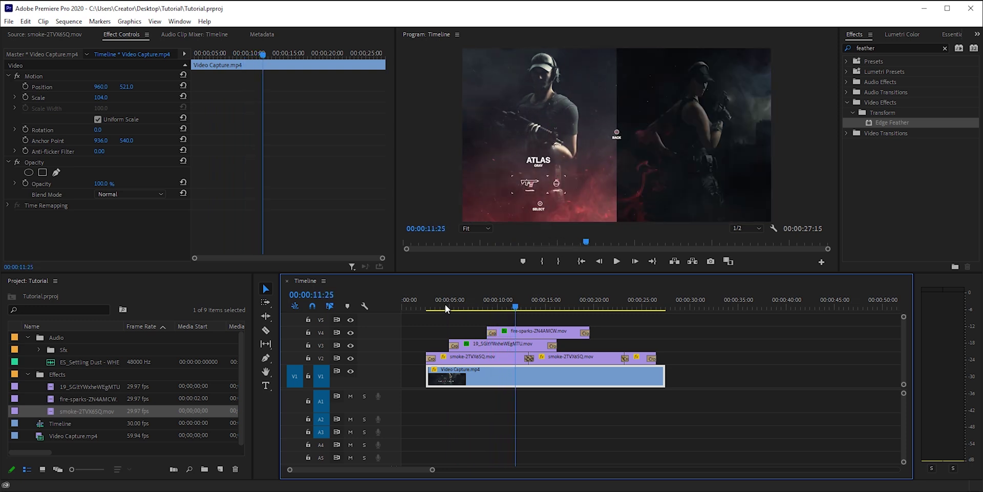
# - Set the V3 smoke overlay's speed to 25%
pyautogui.rightClick(487, 346)
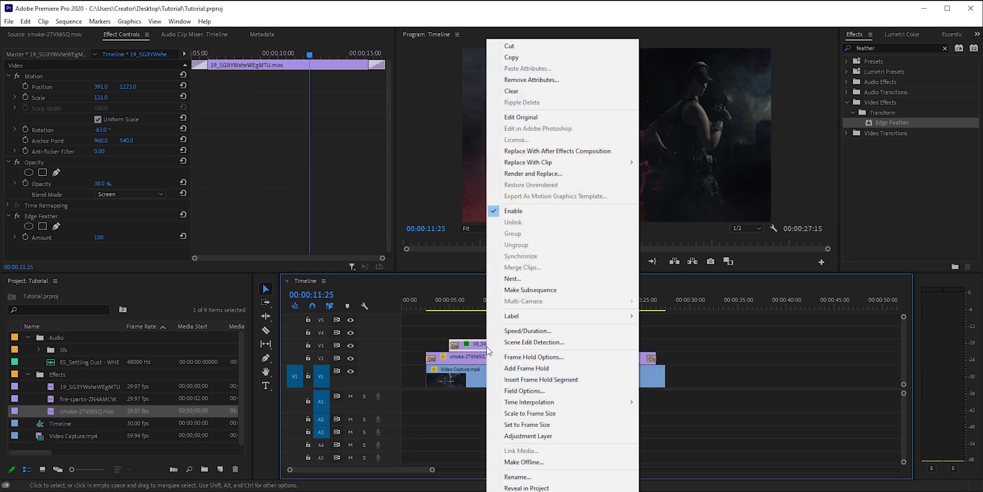
pyautogui.click(521, 332)
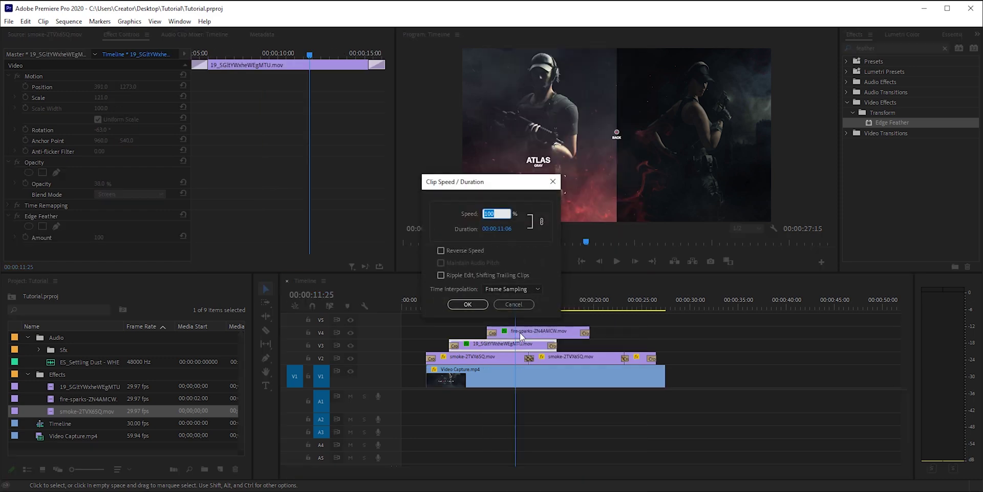
pyautogui.write('25')
pyautogui.click(472, 303)
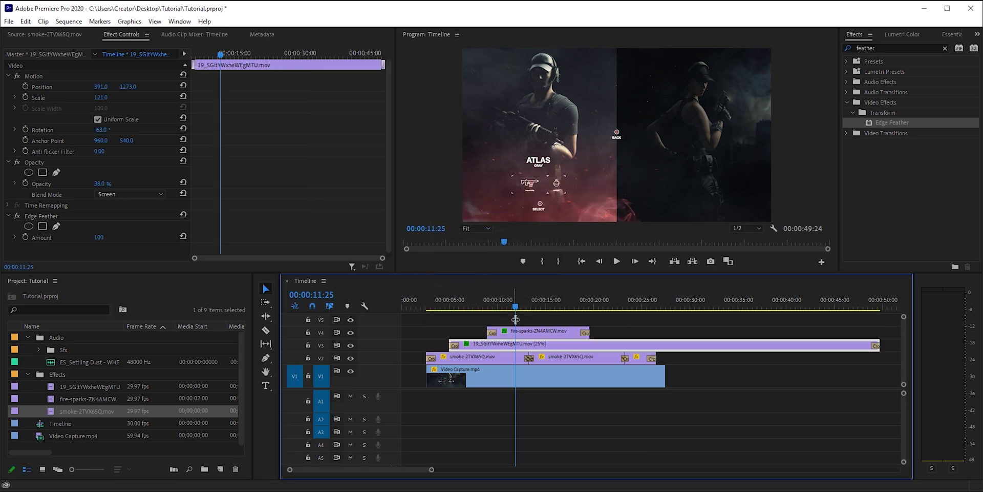
# - Set the V4 fire-sparks clip to 25% speed and play from about 6 seconds to review
pyautogui.rightClick(537, 331)
pyautogui.click(551, 330)
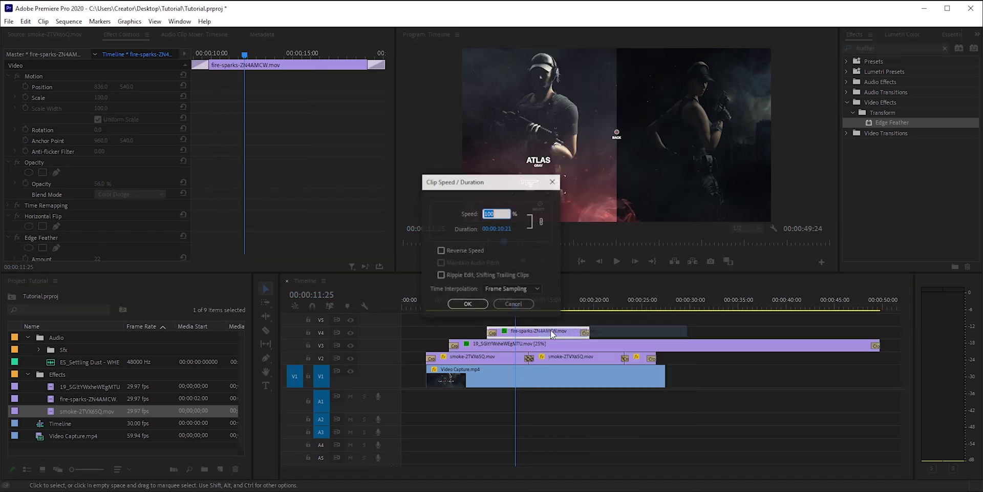
pyautogui.write('25')
pyautogui.press('Return')
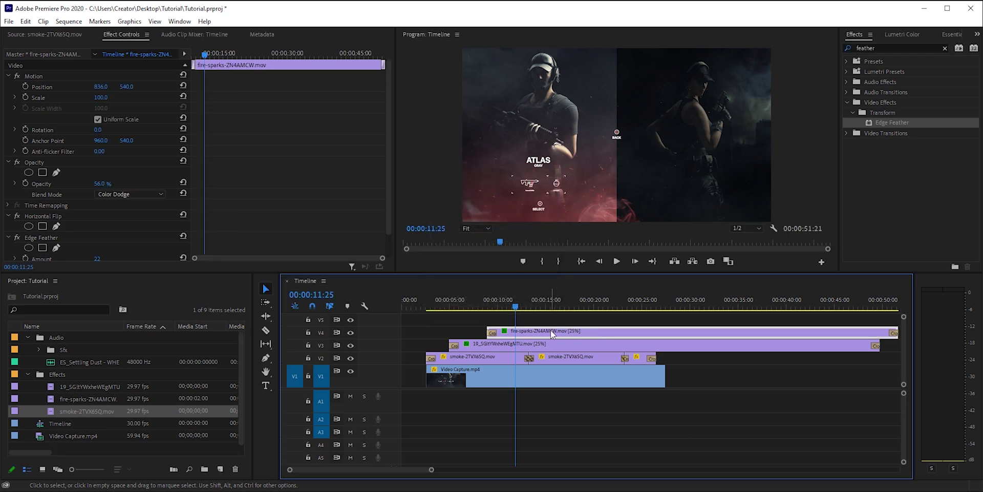
pyautogui.click(465, 299)
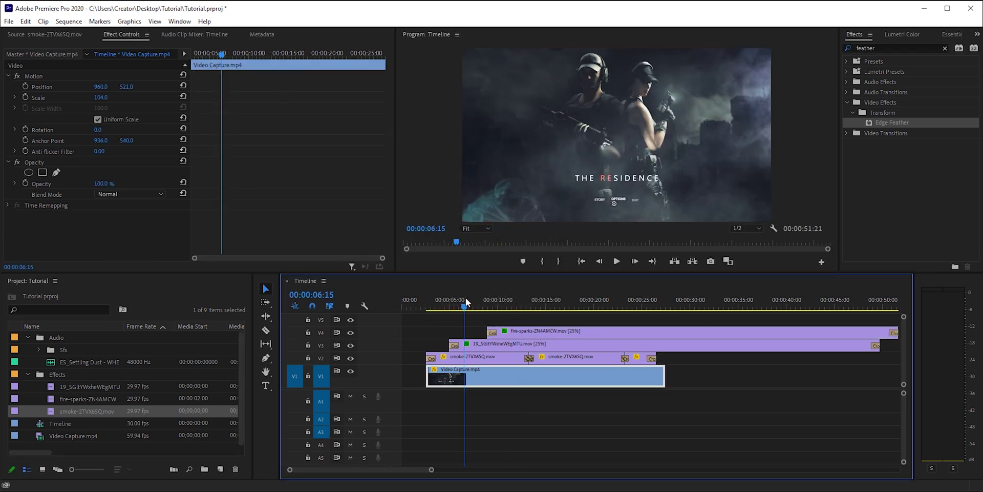
pyautogui.press('space')
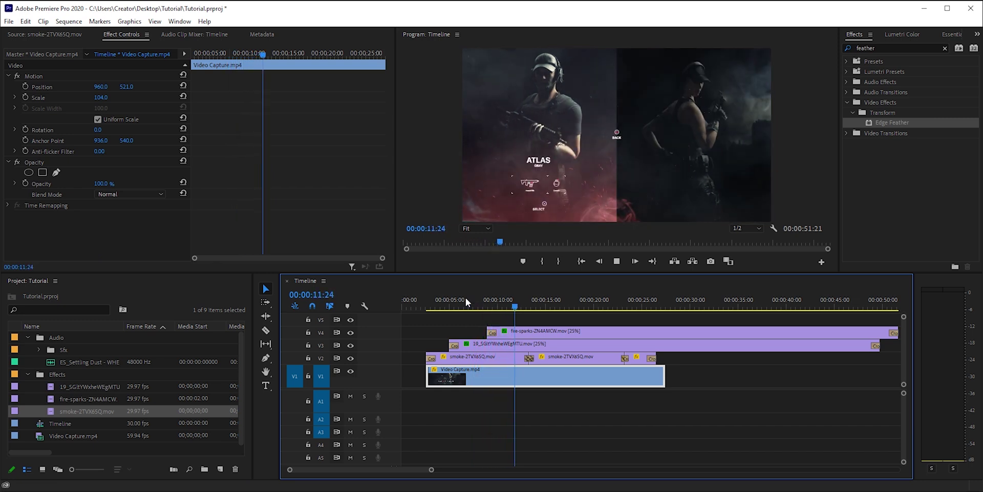
pyautogui.press('space')
# - Trim the ends of the V3 overlay to about 17 seconds and shorten the fire-sparks clip
pyautogui.moveTo(880, 344); pyautogui.dragTo(570, 338)
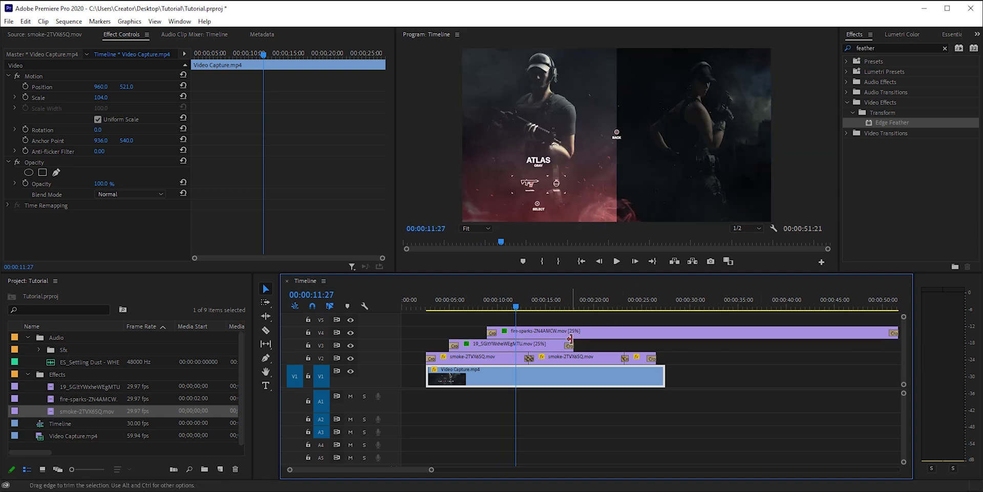
pyautogui.press('-')
pyautogui.moveTo(649, 333); pyautogui.dragTo(497, 333)
pyautogui.press('=')
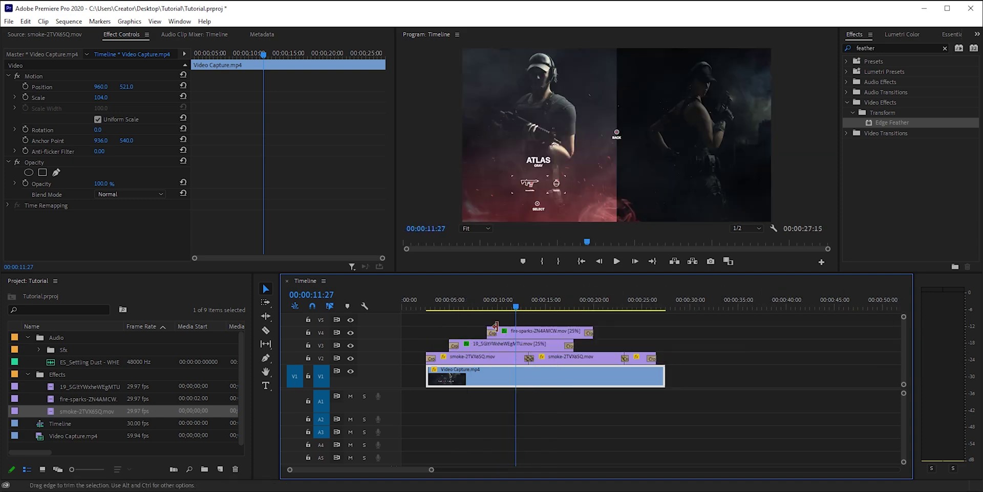
# - Set the fire-sparks clip's Time Interpolation to Optical Flow
pyautogui.rightClick(527, 334)
pyautogui.click(535, 333)
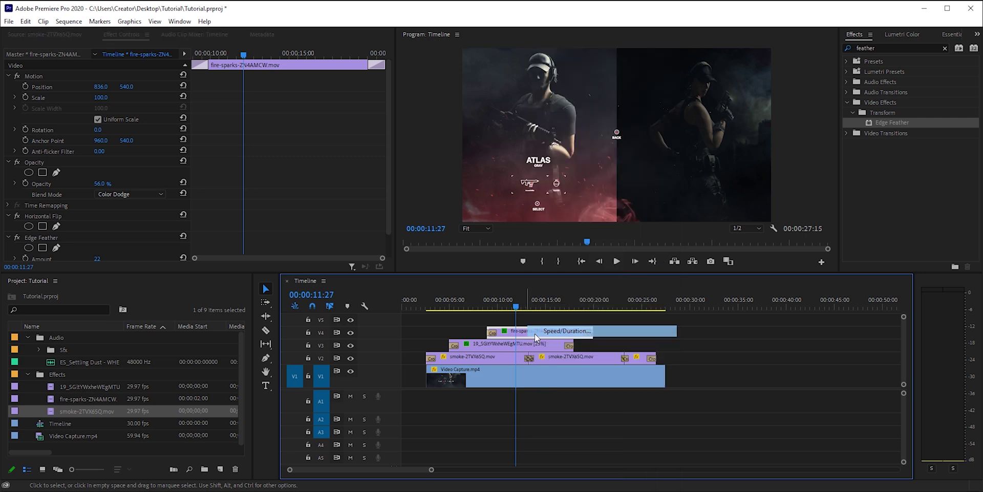
pyautogui.click(503, 289)
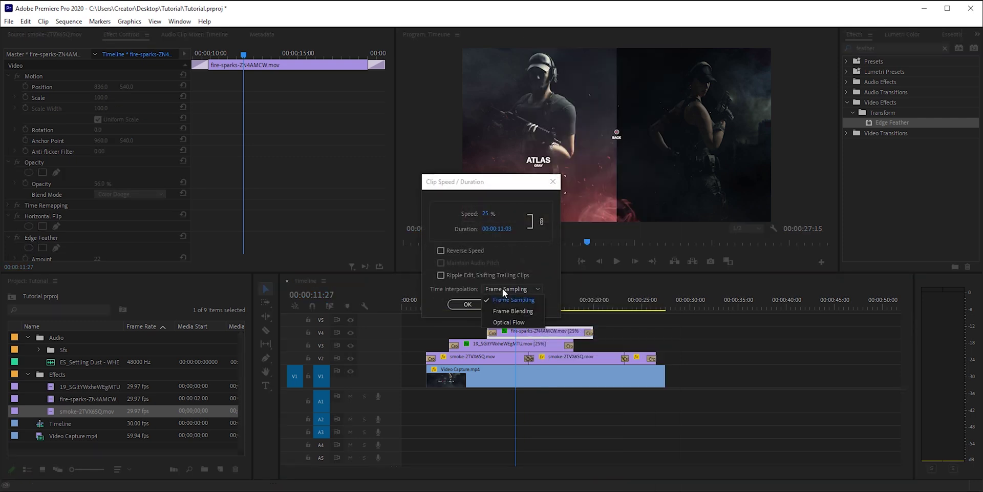
pyautogui.click(513, 323)
pyautogui.click(481, 306)
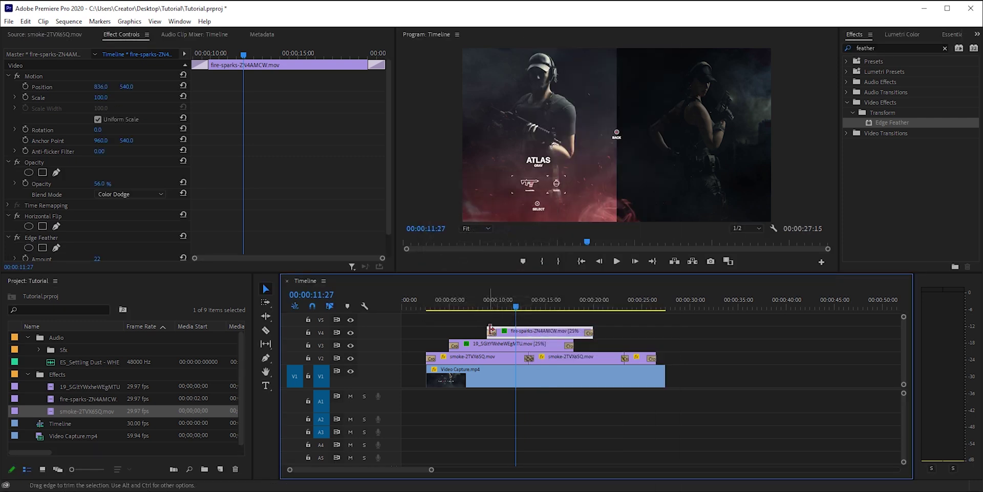
# - Set the V3 smoke overlay's Time Interpolation to Optical Flow and play back to check
pyautogui.rightClick(496, 343)
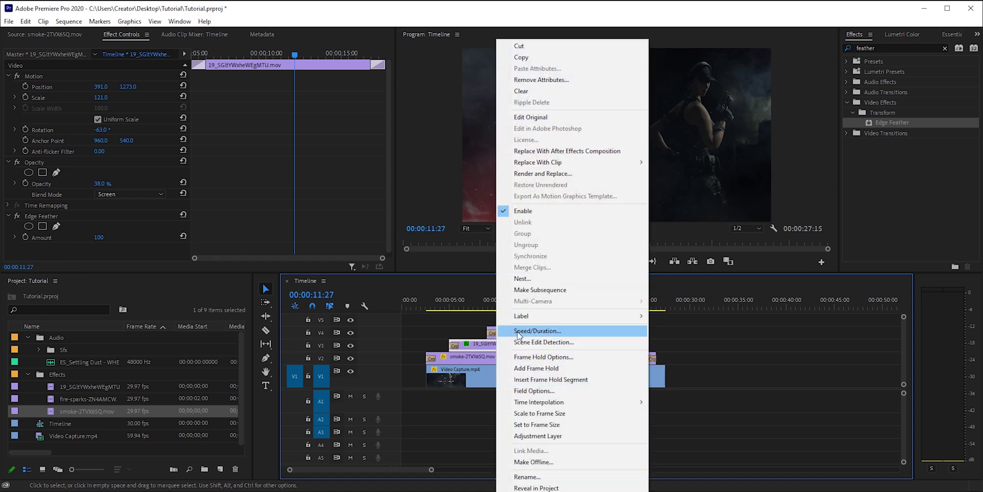
pyautogui.click(517, 331)
pyautogui.click(493, 287)
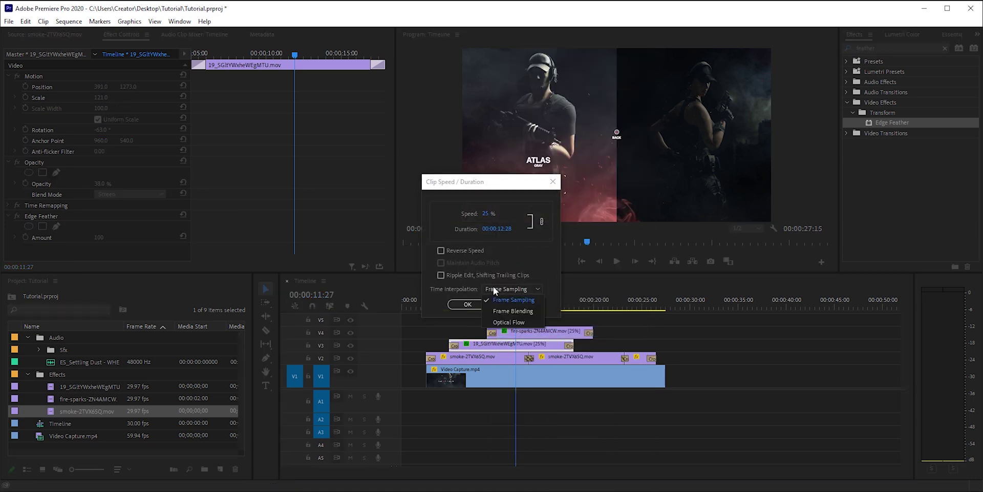
pyautogui.click(507, 321)
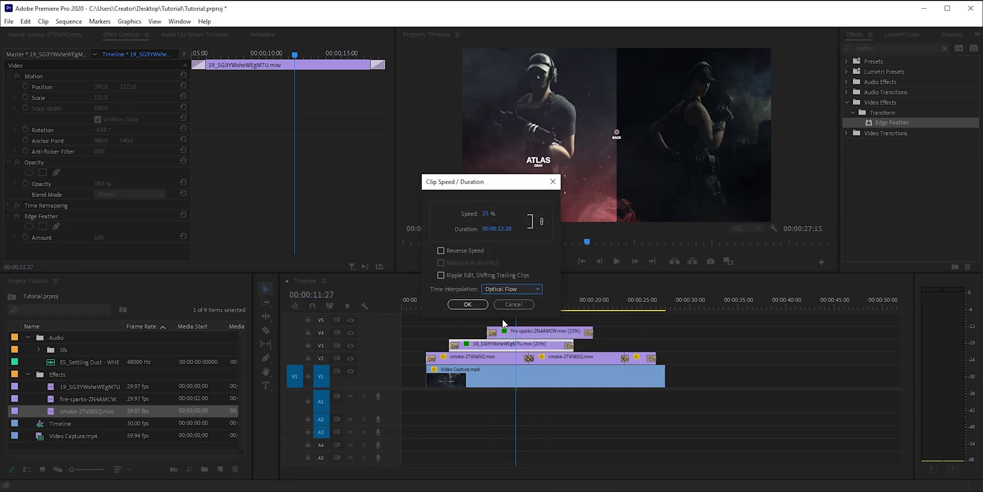
pyautogui.click(471, 303)
pyautogui.press('space')
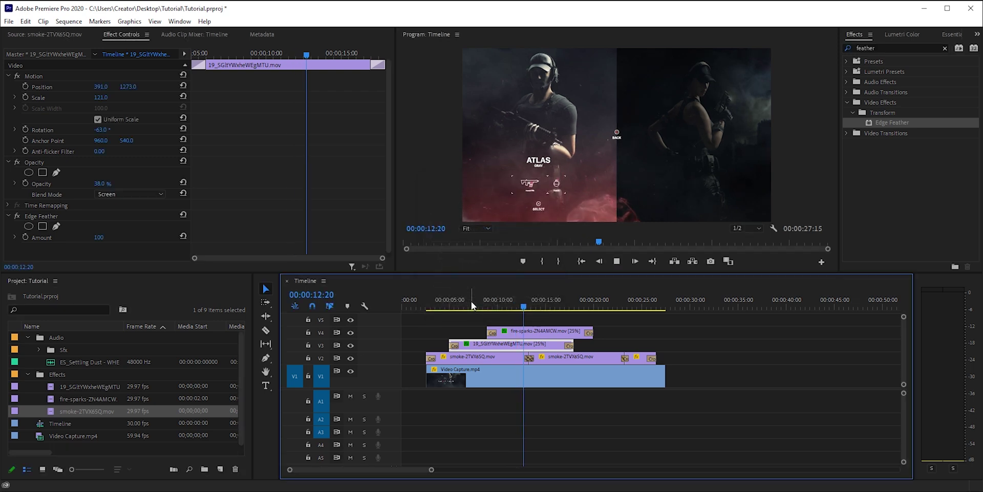
pyautogui.press('space')
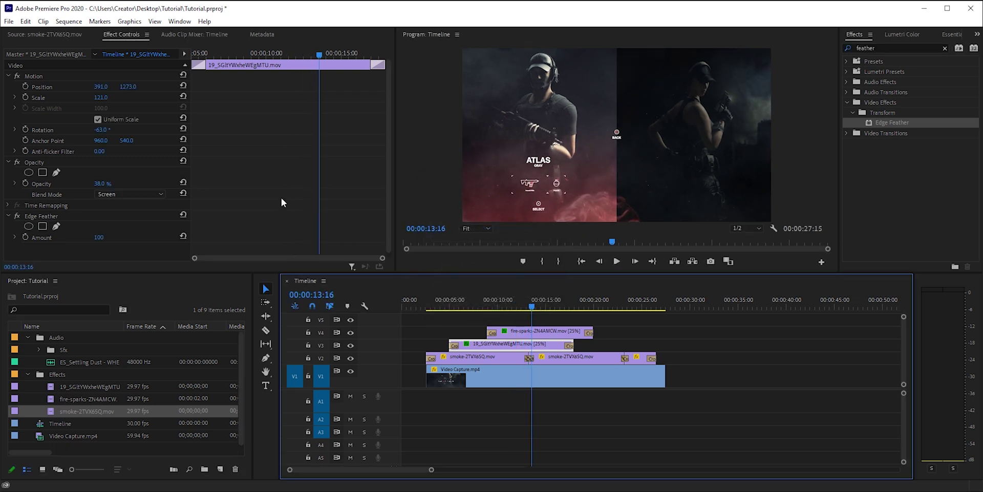
# - Run Sequence > Render In to Out, then play the rendered sequence from about 6 seconds
pyautogui.click(67, 22)
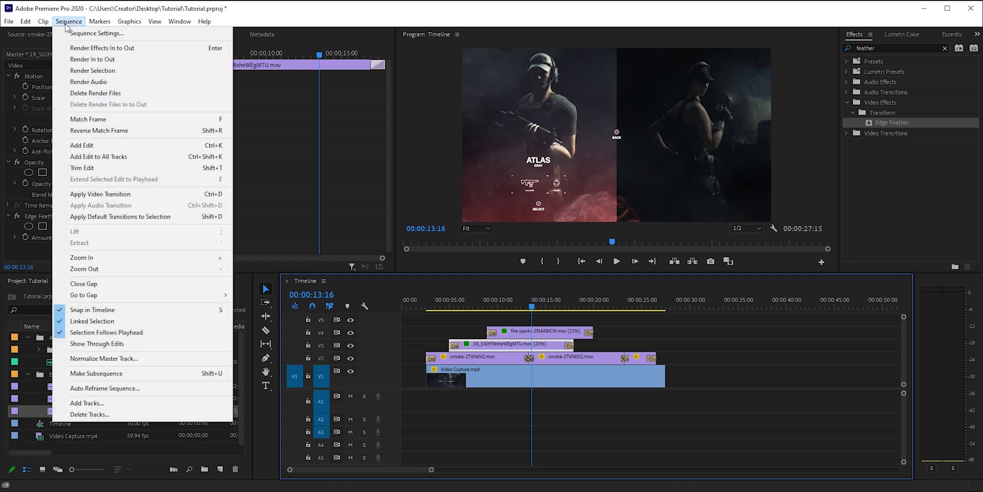
pyautogui.click(97, 60)
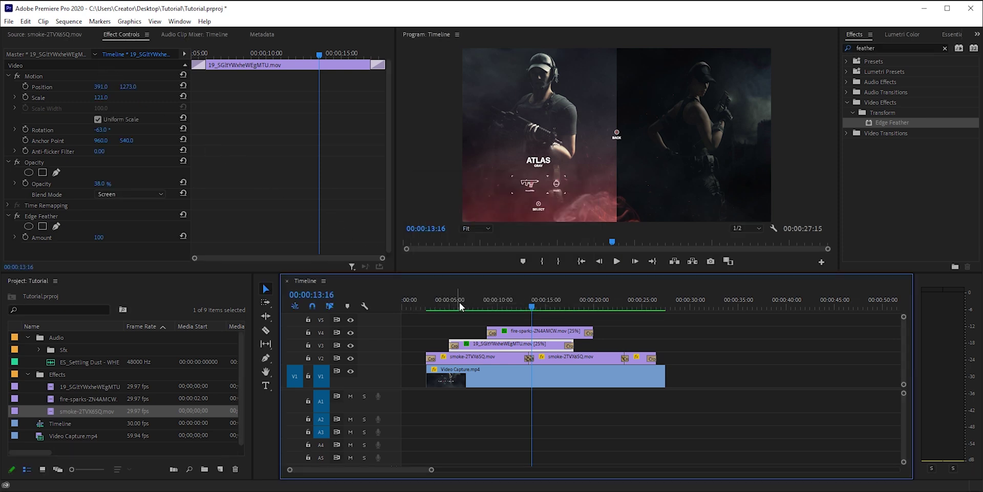
pyautogui.click(463, 305)
pyautogui.press('space')
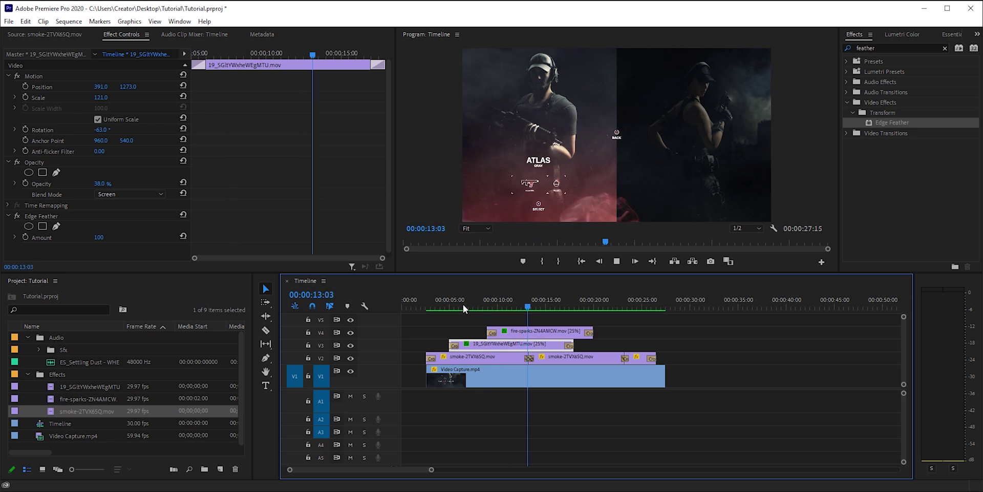
pyautogui.press('space')
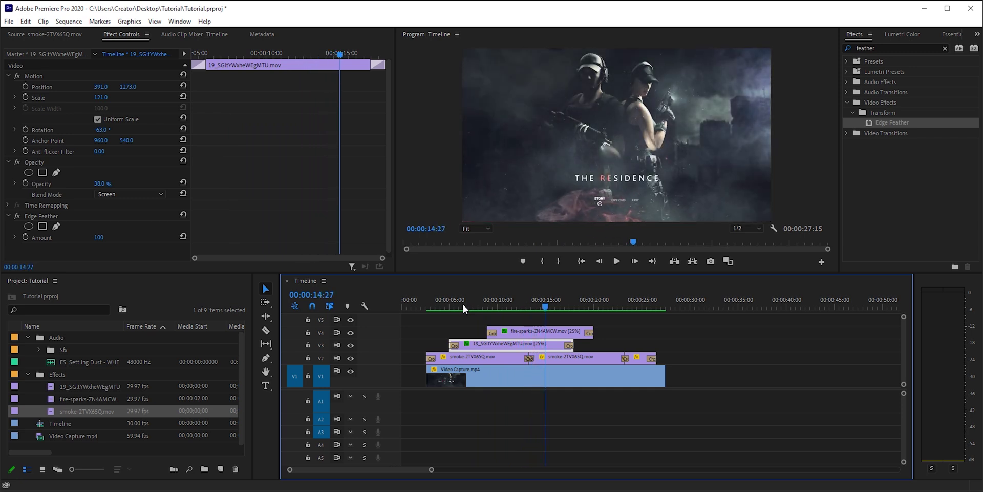
# - Give the fire-sparks clip's opening transition a 3-second duration and re-render the sequence previews
pyautogui.click(491, 332)
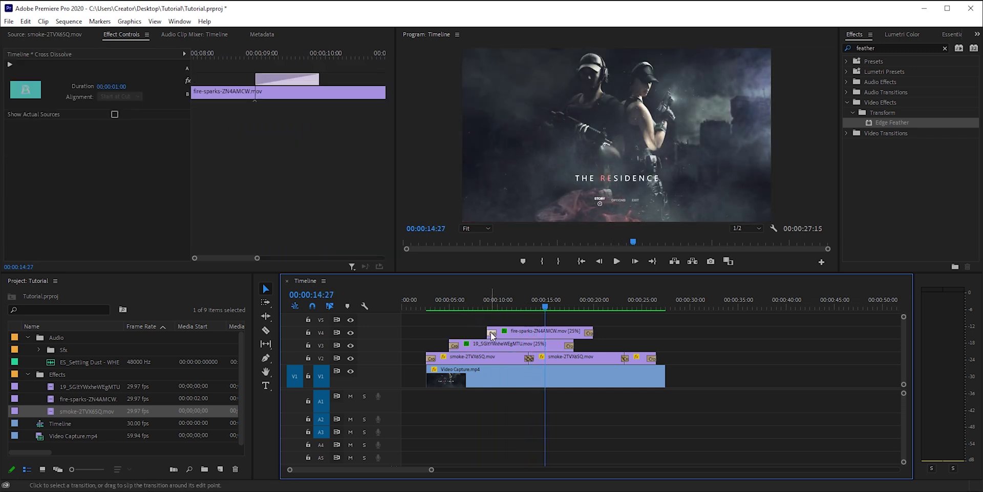
pyautogui.click(121, 88)
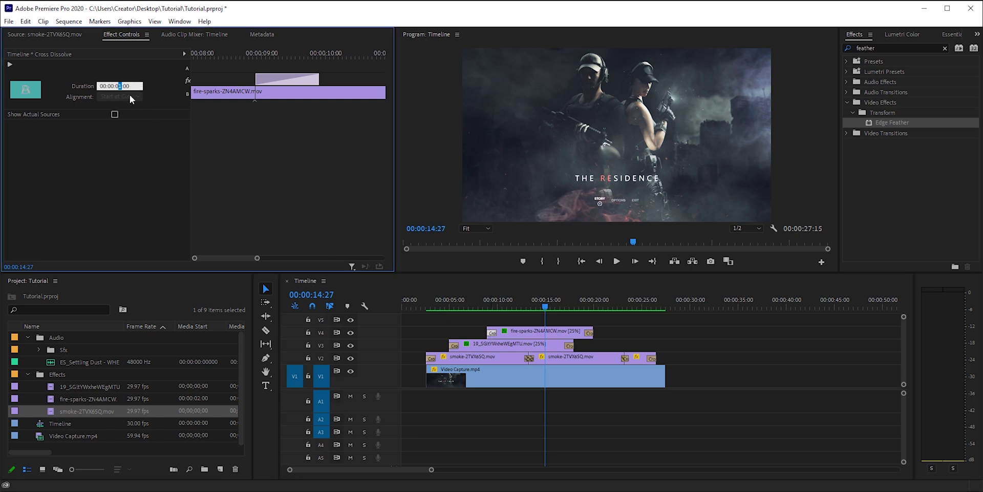
pyautogui.press('Return')
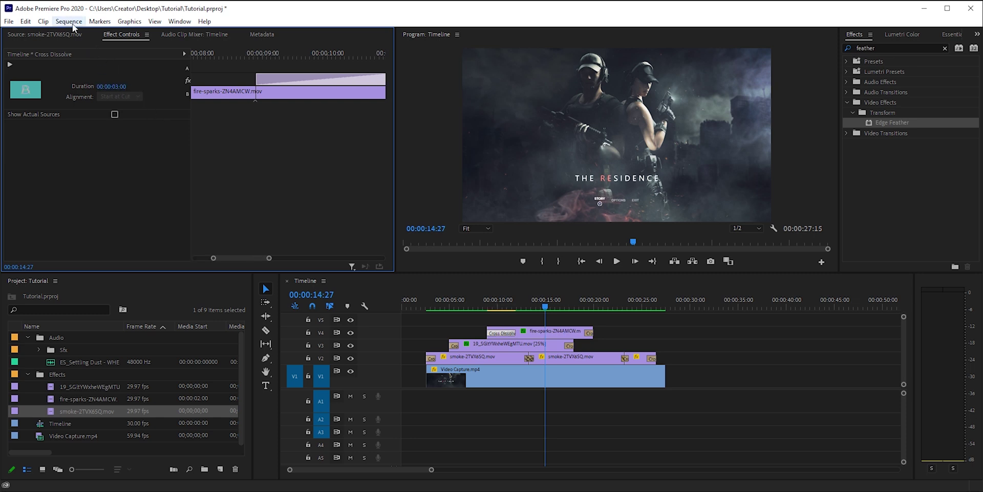
pyautogui.click(72, 24)
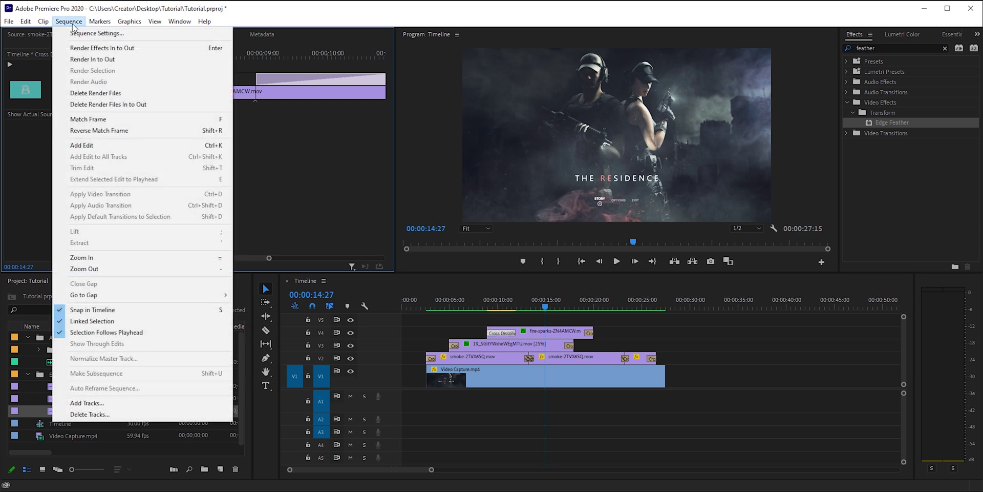
pyautogui.click(90, 56)
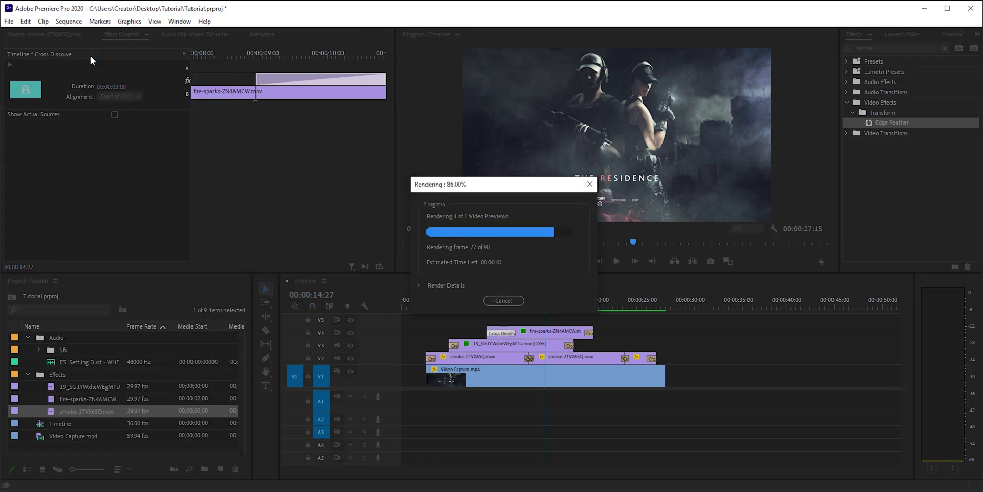
pyautogui.moveTo(469, 300); pyautogui.dragTo(433, 306)
# - Add a Cross Dissolve to the start of Video Capture.mp4 on V1 and extend its opening slightly
pyautogui.rightClick(427, 378)
pyautogui.click(446, 390)
pyautogui.moveTo(426, 377); pyautogui.dragTo(415, 377)
pyautogui.press('space')
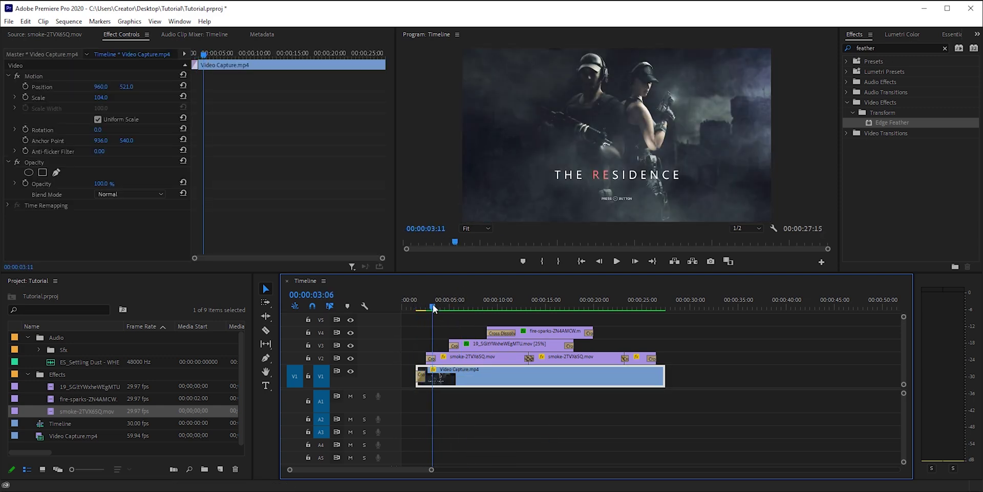
pyautogui.press('=')
pyautogui.moveTo(477, 307); pyautogui.dragTo(501, 311)
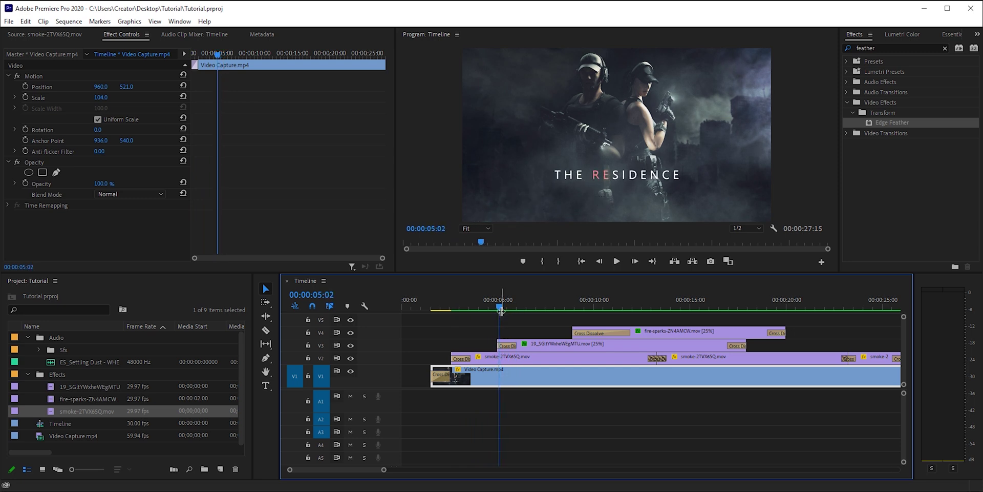
# - Preview ES_Cell Phone Button from the Sfx bin, drop it on A1 near five seconds, and play it back
pyautogui.click(39, 350)
pyautogui.doubleClick(63, 361)
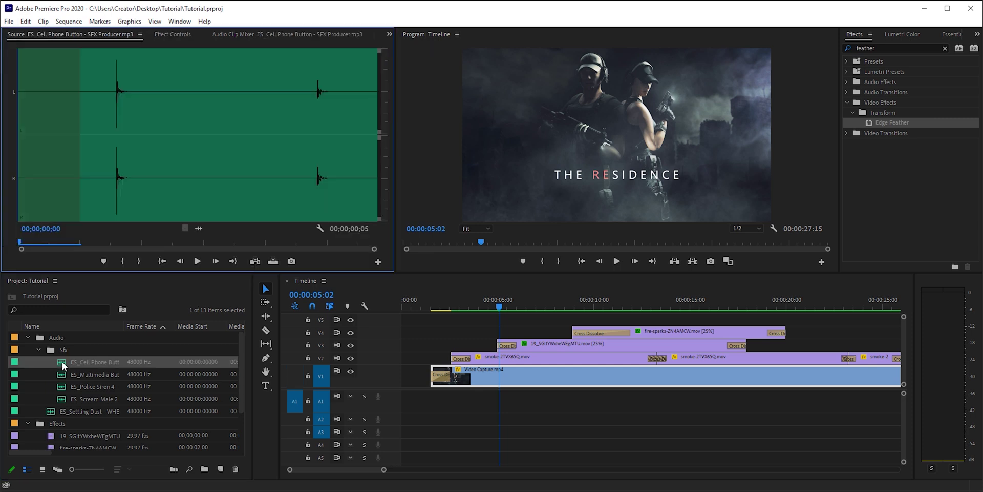
pyautogui.click(197, 262)
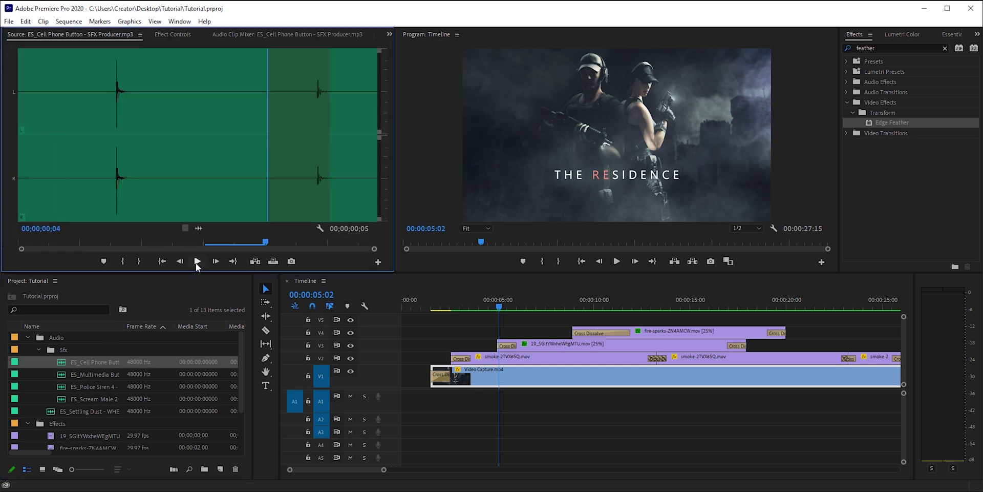
pyautogui.moveTo(353, 323); pyautogui.dragTo(500, 403)
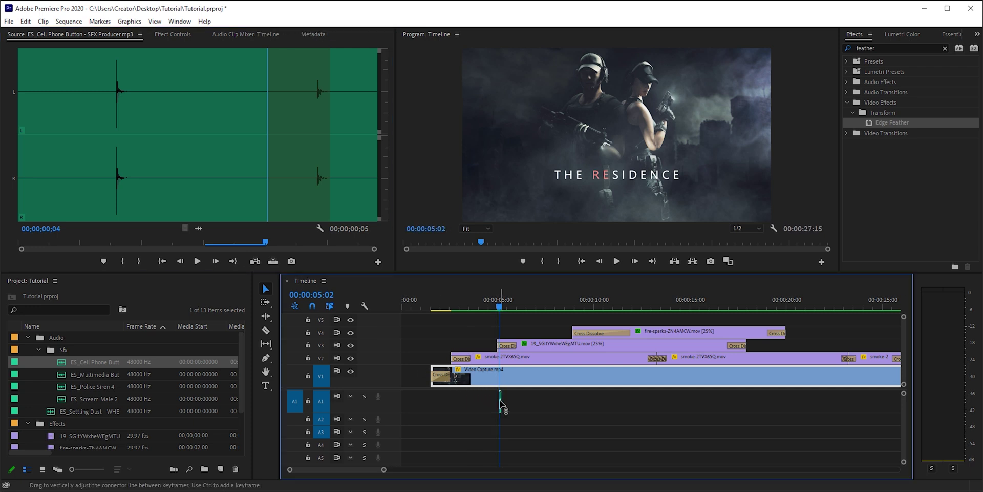
pyautogui.press('=')
pyautogui.press('=')
pyautogui.press('=')
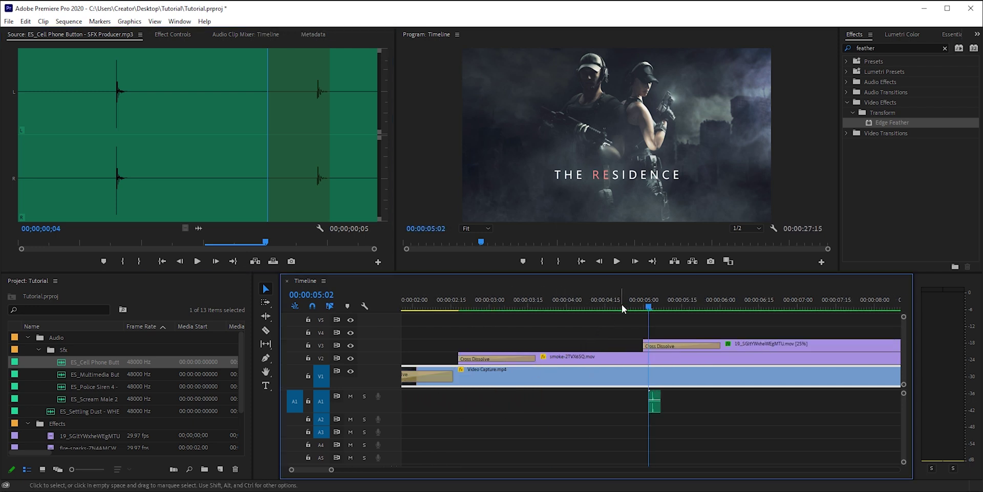
pyautogui.click(623, 305)
pyautogui.moveTo(651, 306); pyautogui.dragTo(628, 309)
pyautogui.press('space')
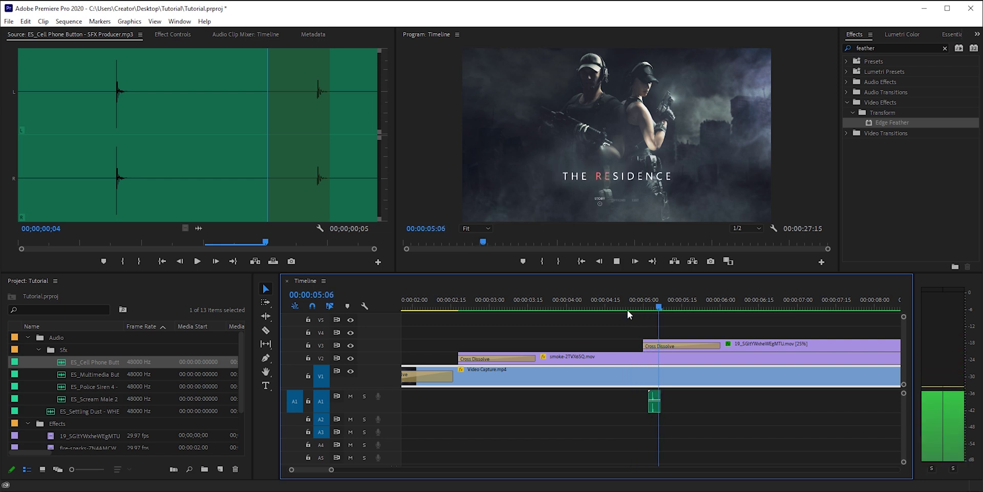
# - Move the cell phone beep onto the exact menu selection frame and check its timing
pyautogui.press('space')
pyautogui.press('-')
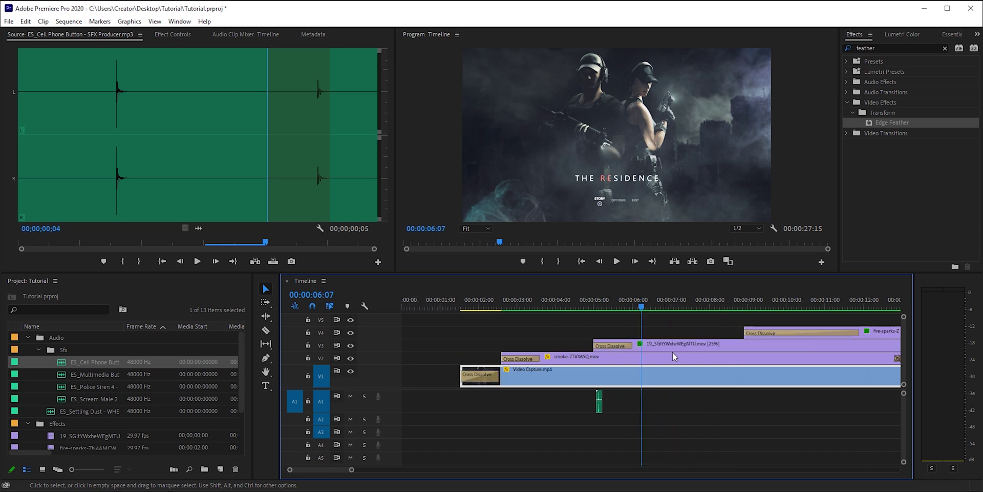
pyautogui.scroll(-2, 672, 352)
pyautogui.press('space')
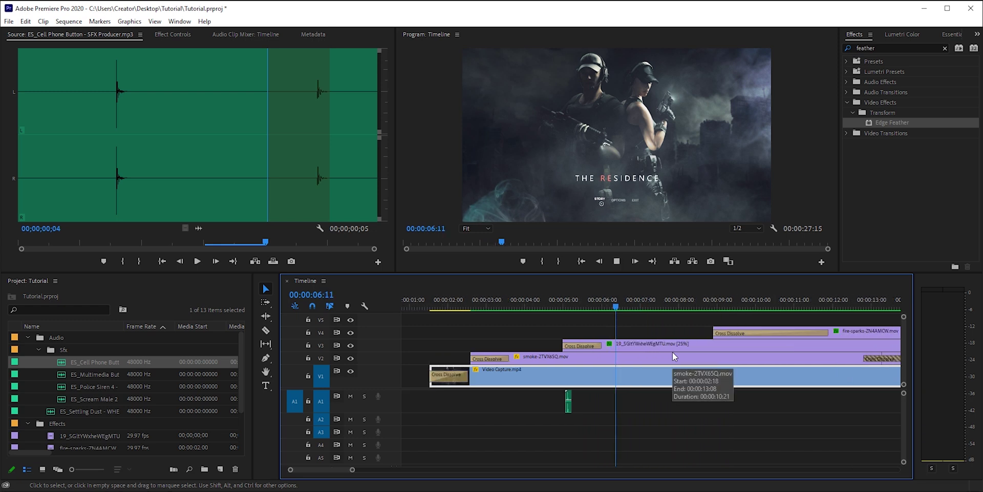
pyautogui.press('space')
pyautogui.press('Left')
pyautogui.press('Left')
pyautogui.press('Left')
pyautogui.press('Left')
pyautogui.press('Left')
pyautogui.press('Left')
pyautogui.press('Left')
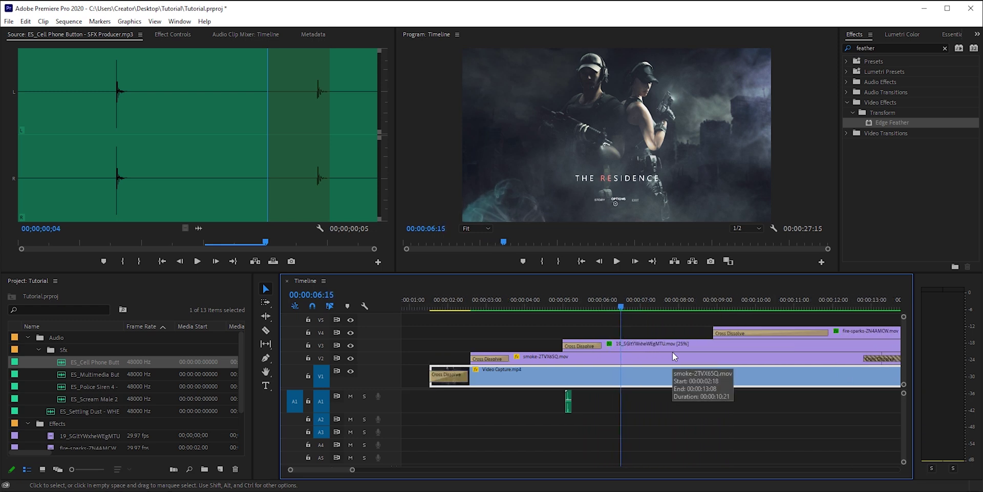
pyautogui.press('Left')
pyautogui.press('Left')
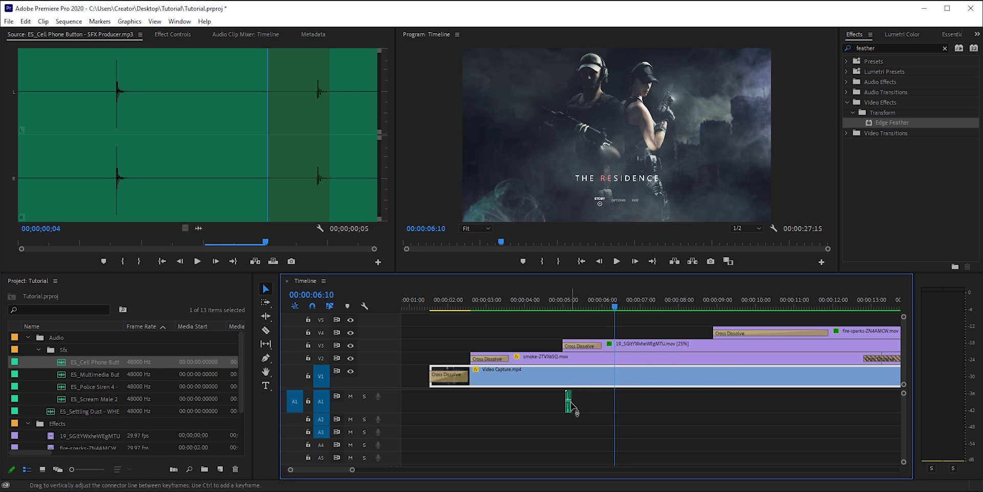
pyautogui.moveTo(571, 405); pyautogui.dragTo(618, 404)
pyautogui.click(585, 302)
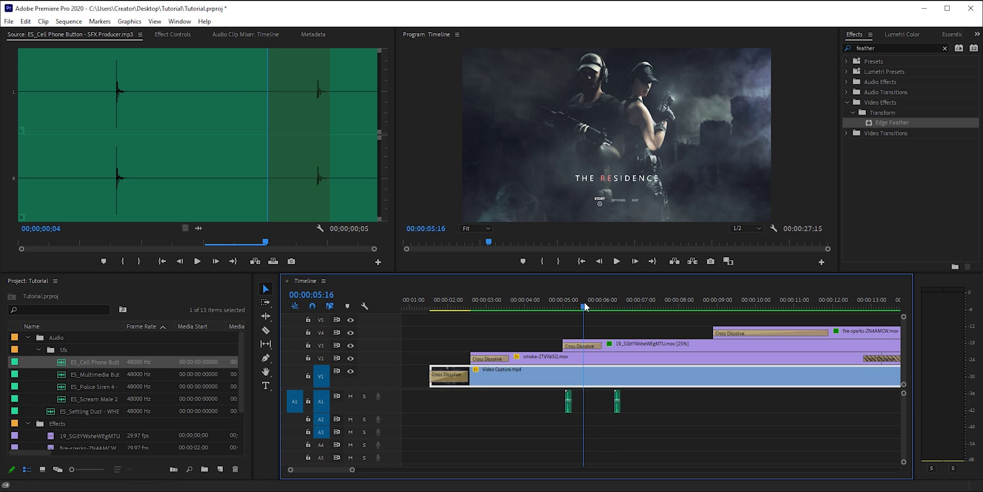
pyautogui.press('space')
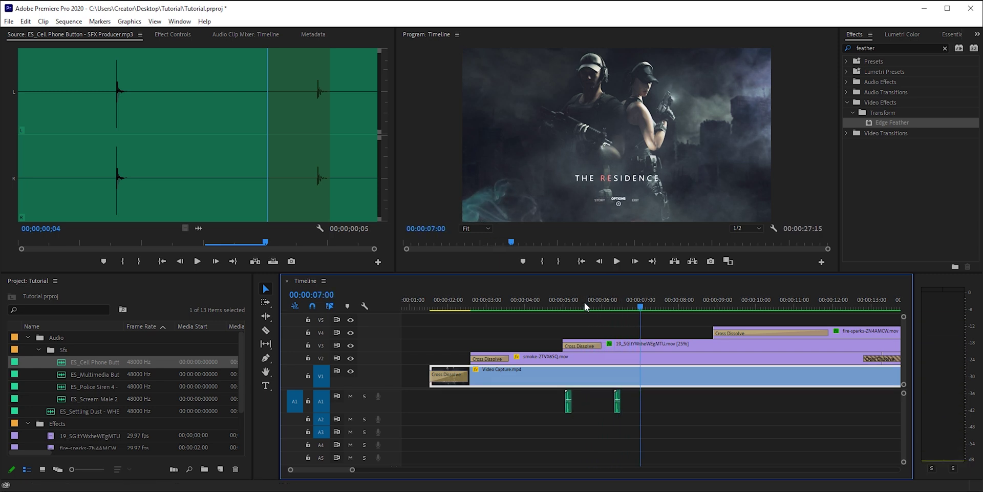
# - Paste copies of the beep at the next menu selections on A1
pyautogui.hotkey('ctrl', 'v')
pyautogui.press('space')
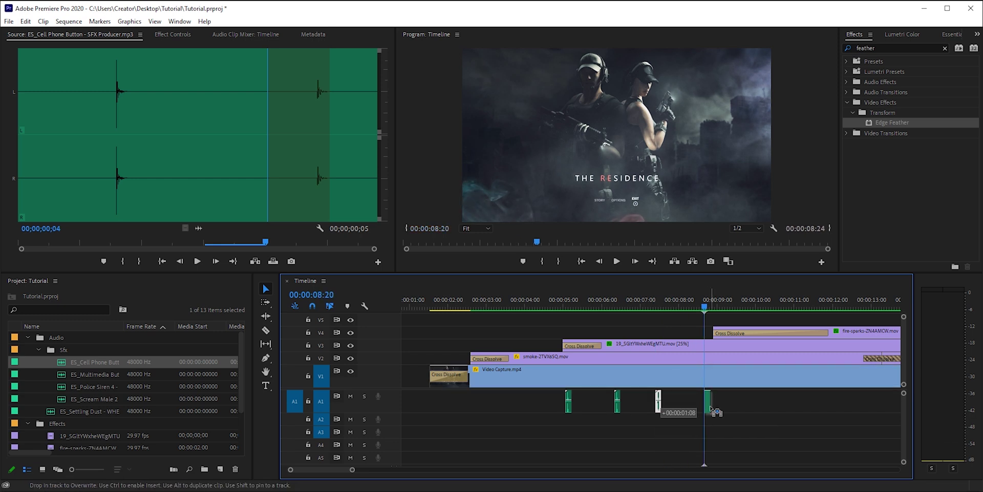
pyautogui.hotkey('ctrl', 'v')
pyautogui.hotkey('ctrl', 'v')
pyautogui.press('space')
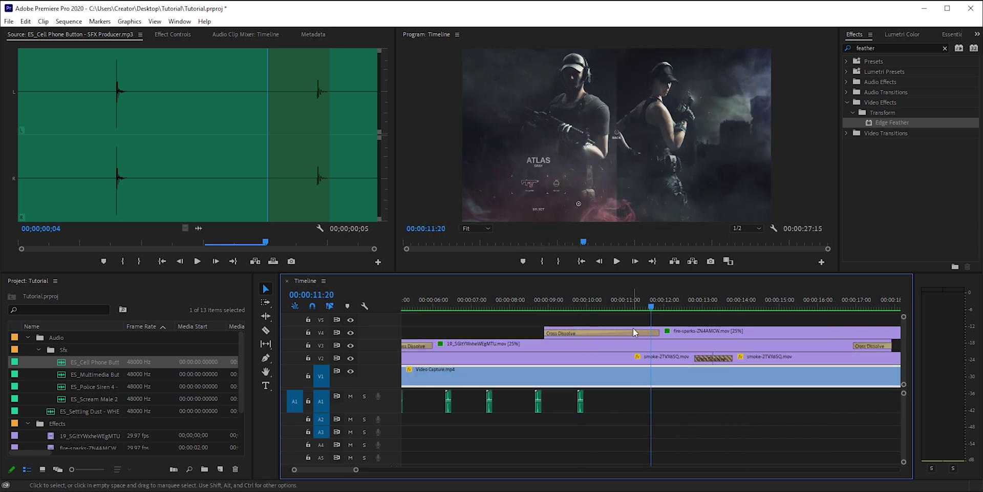
# - Preview ES_Multimedia Button 6 and place copies on A1 at later menu selections
pyautogui.doubleClick(60, 376)
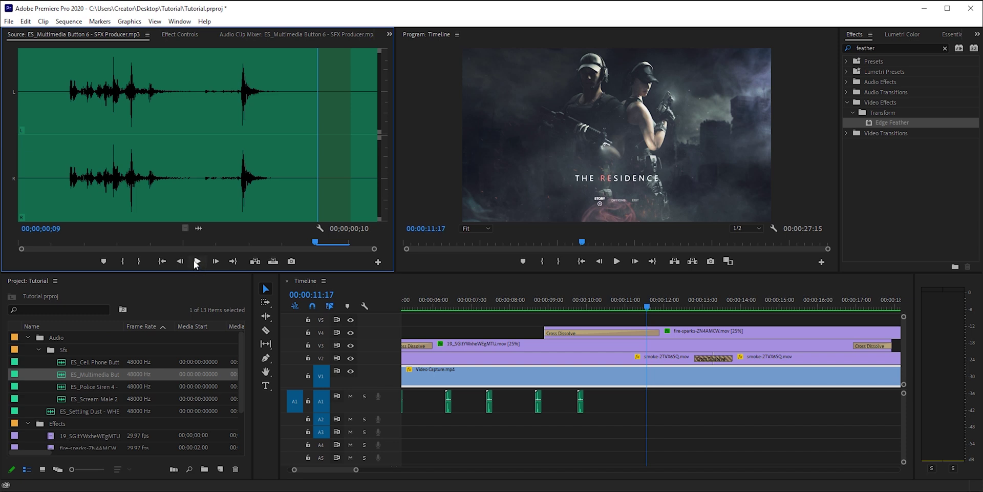
pyautogui.moveTo(156, 240); pyautogui.dragTo(53, 240)
pyautogui.press('space')
pyautogui.moveTo(621, 409); pyautogui.dragTo(656, 410)
pyautogui.click(615, 303)
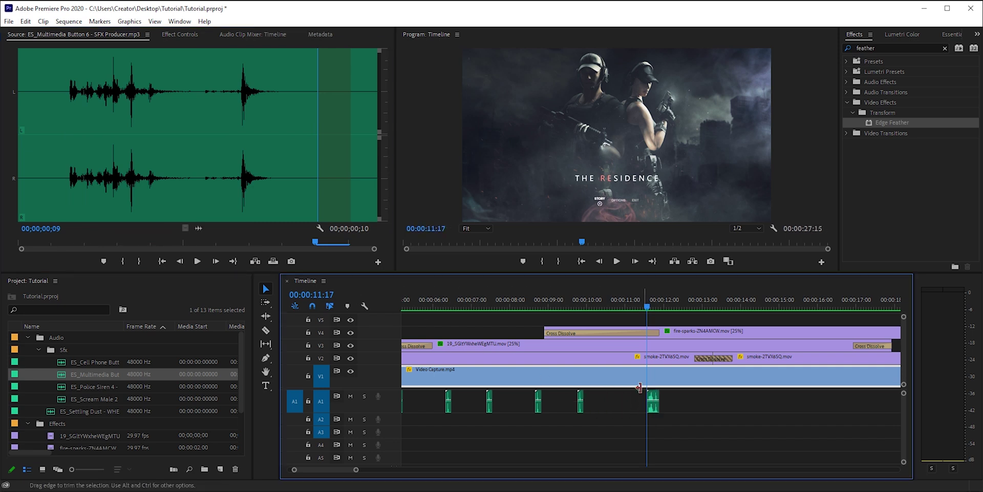
pyautogui.press('space')
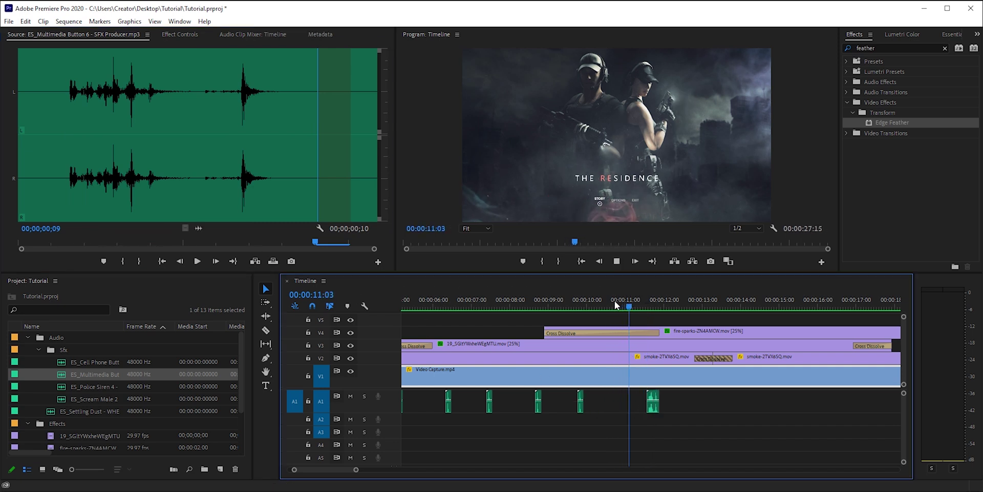
pyautogui.press('=')
pyautogui.moveTo(614, 301); pyautogui.dragTo(653, 408)
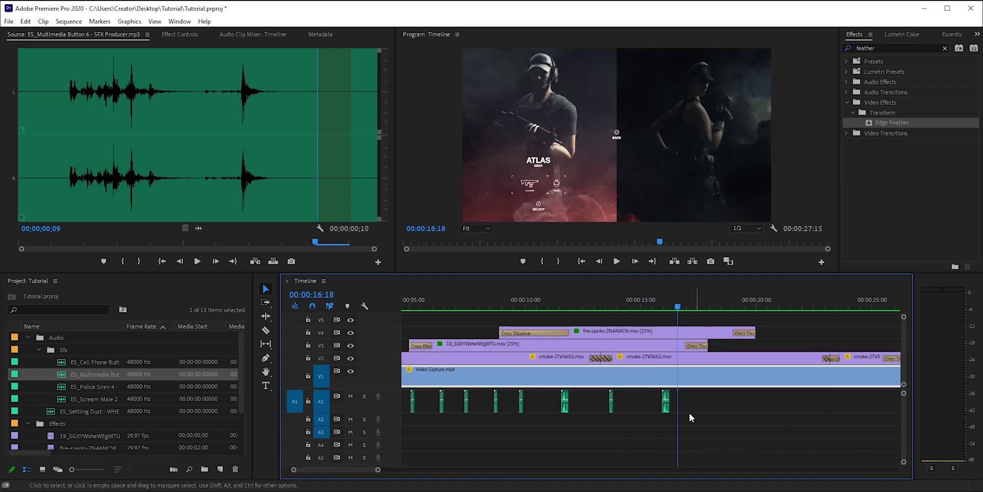
pyautogui.moveTo(766, 409); pyautogui.dragTo(751, 409)
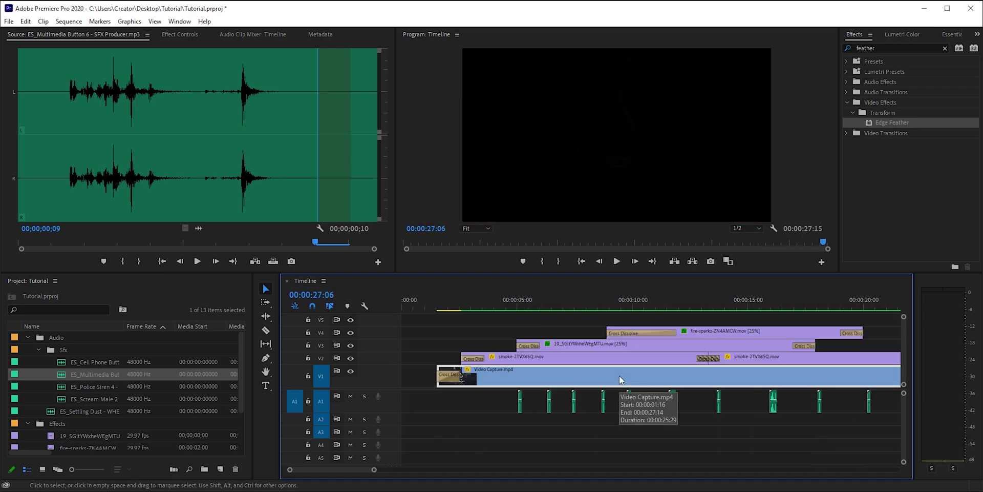
pyautogui.click(454, 307)
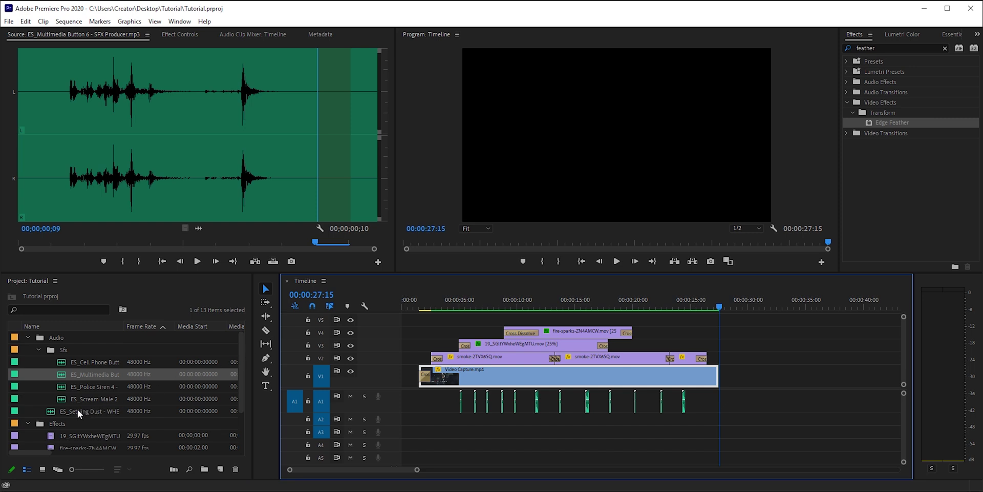
# - Lay ES_Settling Dust on A2 under the menu capture and play the sequence with it
pyautogui.moveTo(79, 409); pyautogui.dragTo(441, 425)
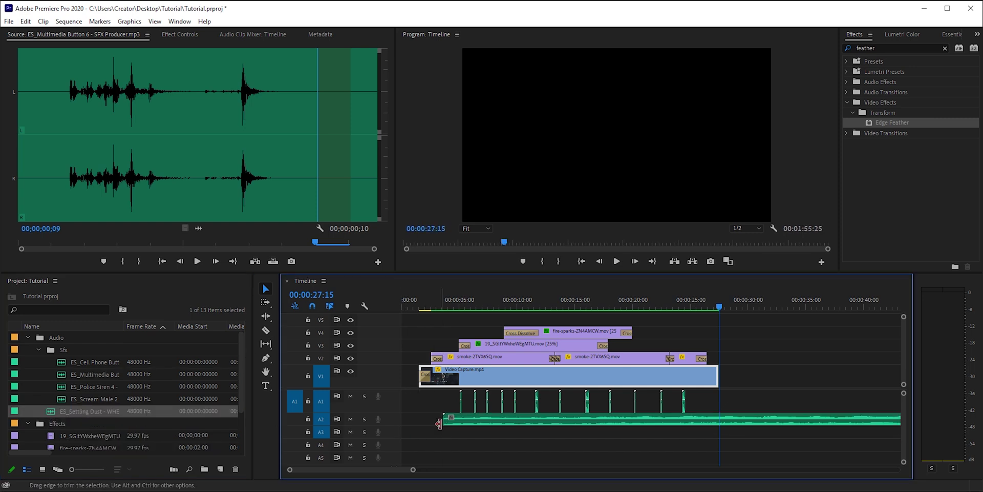
pyautogui.moveTo(721, 305); pyautogui.dragTo(785, 306)
pyautogui.press('alt')
pyautogui.click(790, 322)
pyautogui.press('space')
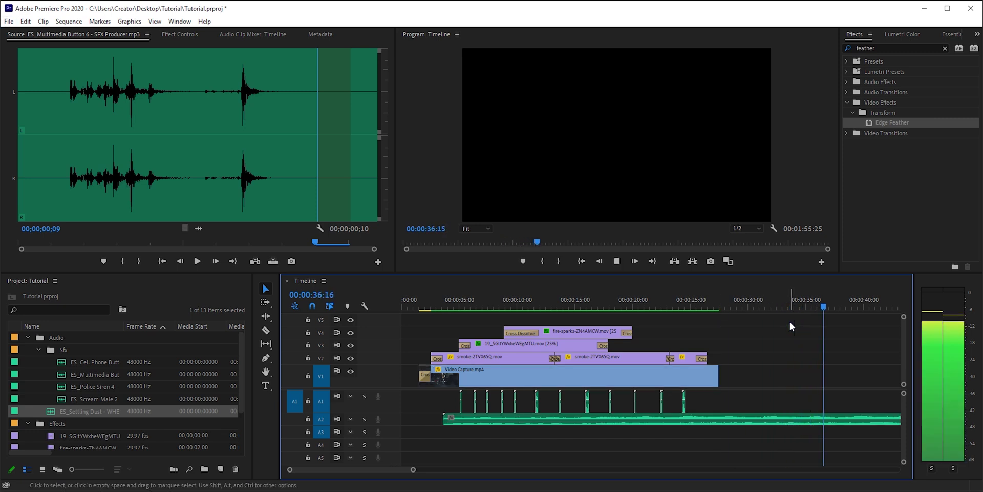
pyautogui.press('-')
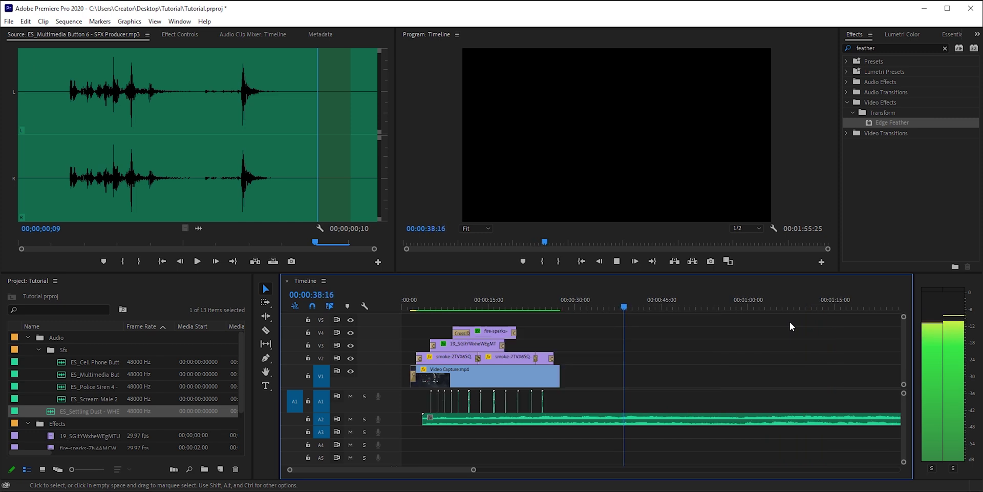
pyautogui.press('space')
# - Find the soundtrack's drop near one minute and zoom in around it
pyautogui.click(732, 305)
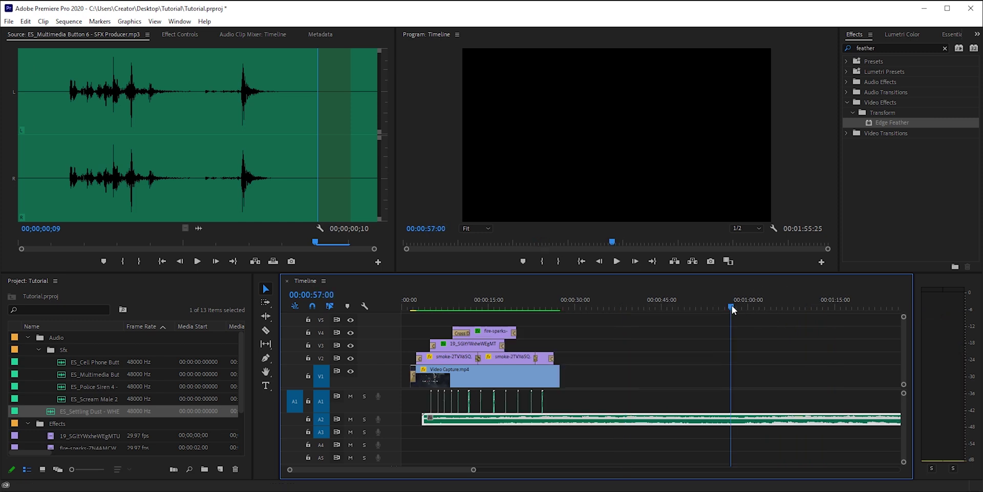
pyautogui.press('space')
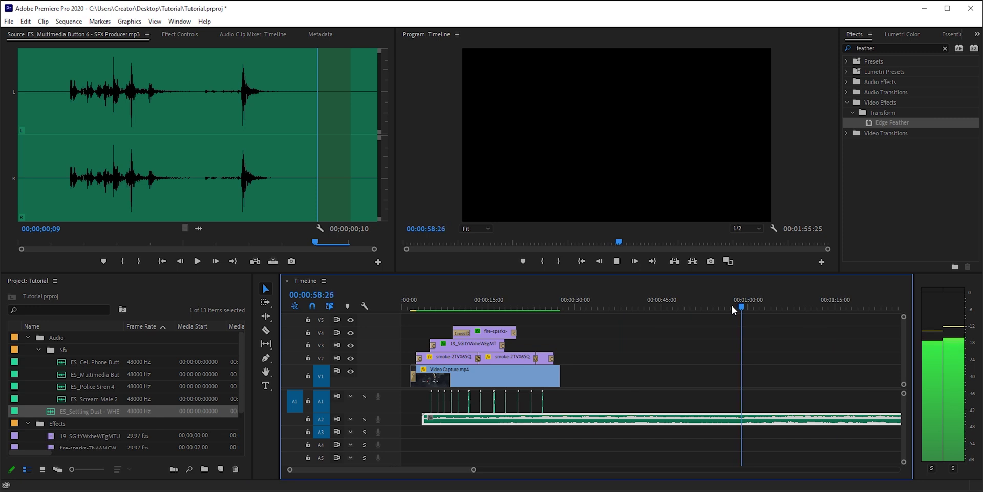
pyautogui.press('space')
pyautogui.press('=')
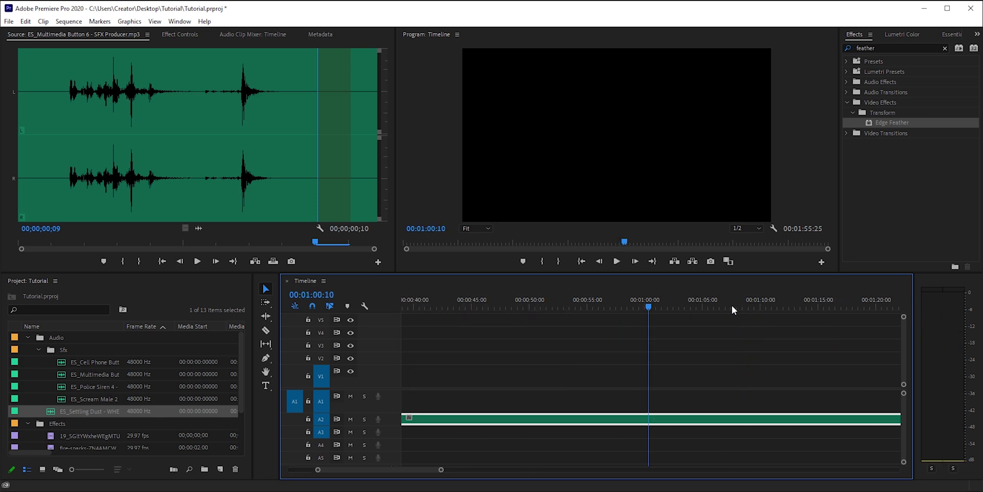
# - Razor-cut the A2 soundtrack at its drop and trim away the intro
pyautogui.press('c')
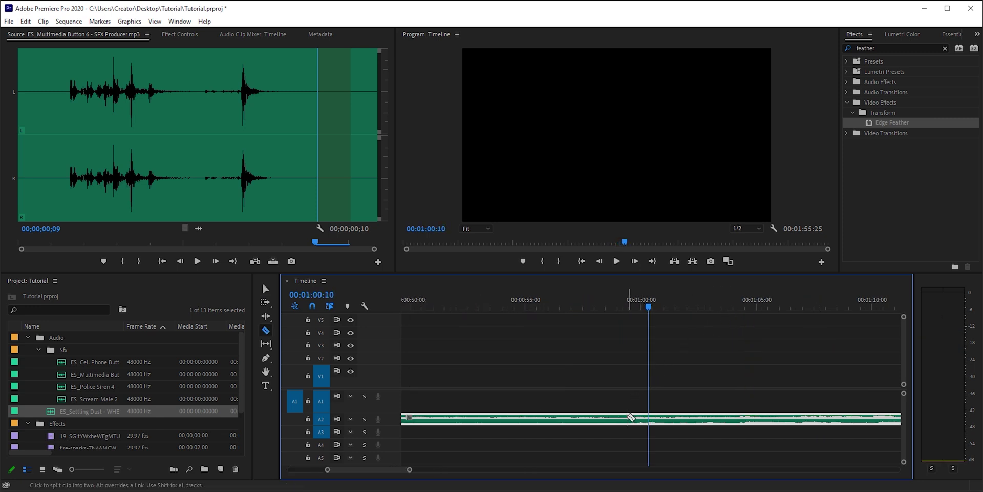
pyautogui.click(628, 419)
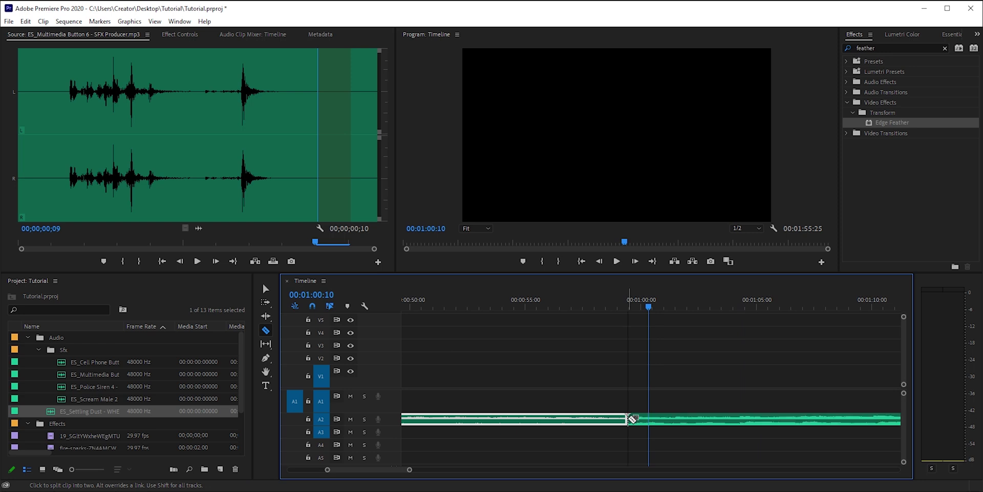
pyautogui.press('v')
pyautogui.press('-')
pyautogui.press('-')
pyautogui.press('-')
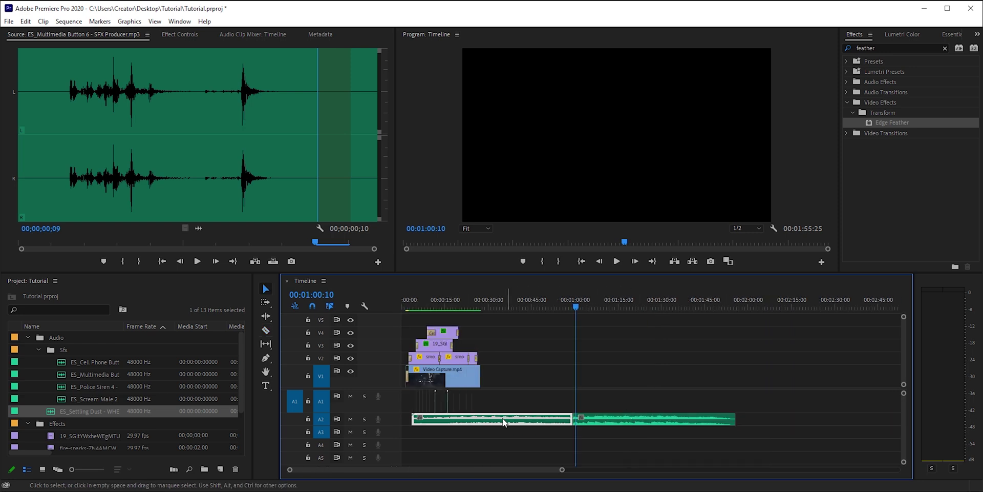
pyautogui.moveTo(424, 418)
pyautogui.mouseDown()
pyautogui.moveTo(565, 426)
pyautogui.moveTo(439, 421)
pyautogui.mouseUp()
# - Line the soundtrack's start up with the start of the video
pyautogui.click(606, 419)
pyautogui.click(404, 307)
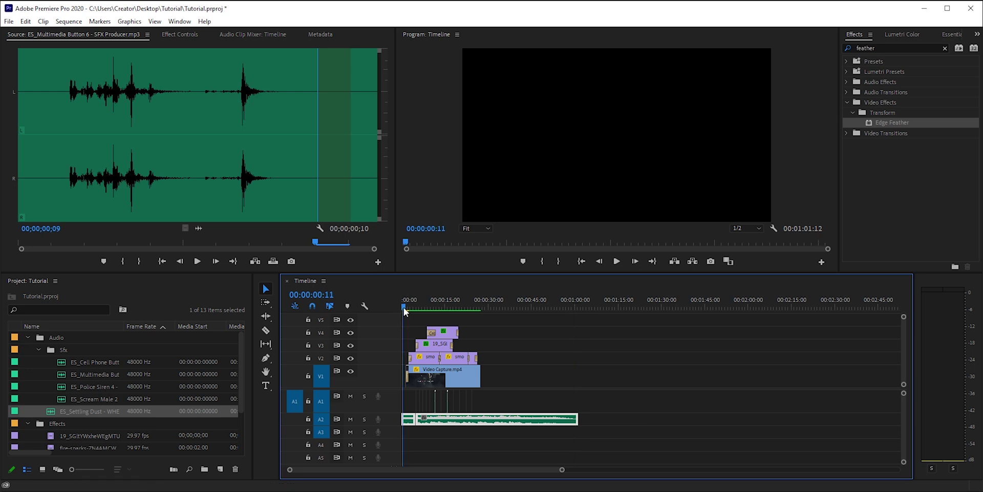
pyautogui.press('=')
pyautogui.press('=')
pyautogui.press('=')
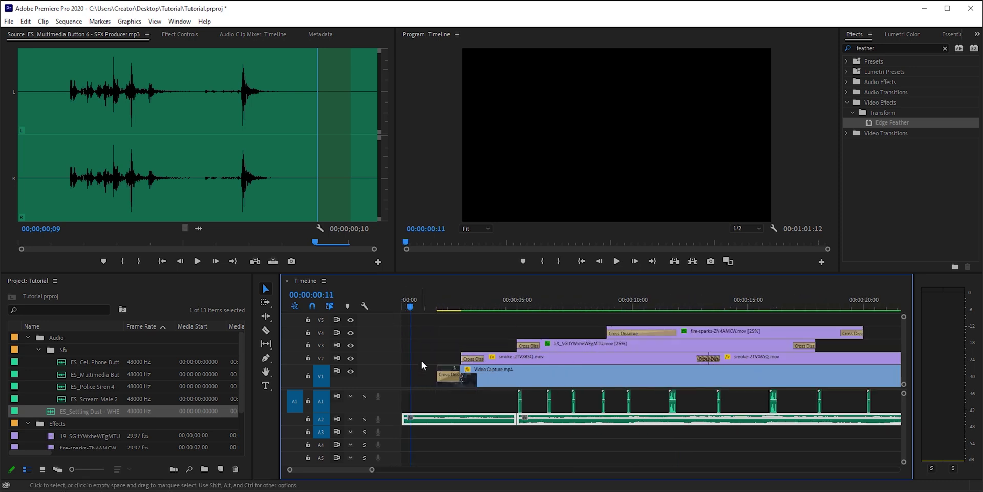
pyautogui.moveTo(402, 419); pyautogui.dragTo(438, 419)
# - Add a Constant Power fade-in to the soundtrack start, lengthen it, and play to hear it
pyautogui.rightClick(439, 419)
pyautogui.click(475, 486)
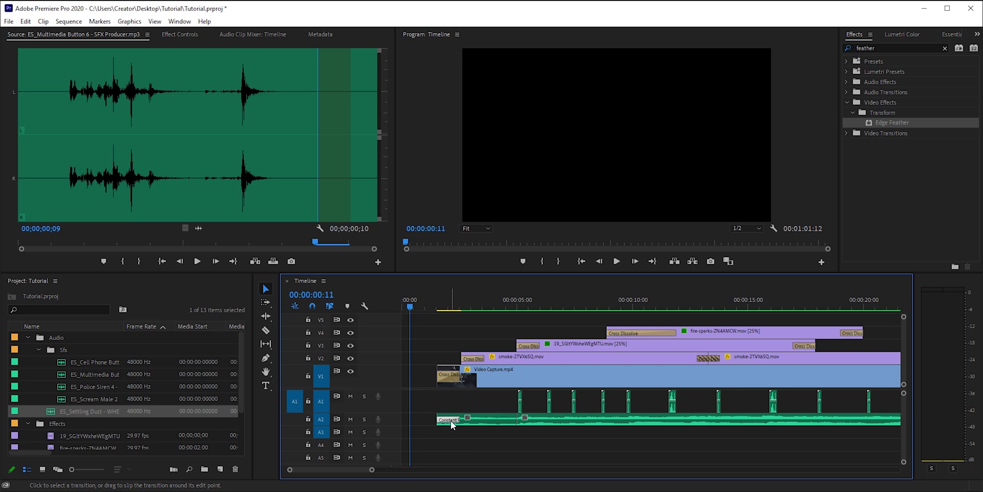
pyautogui.click(451, 420)
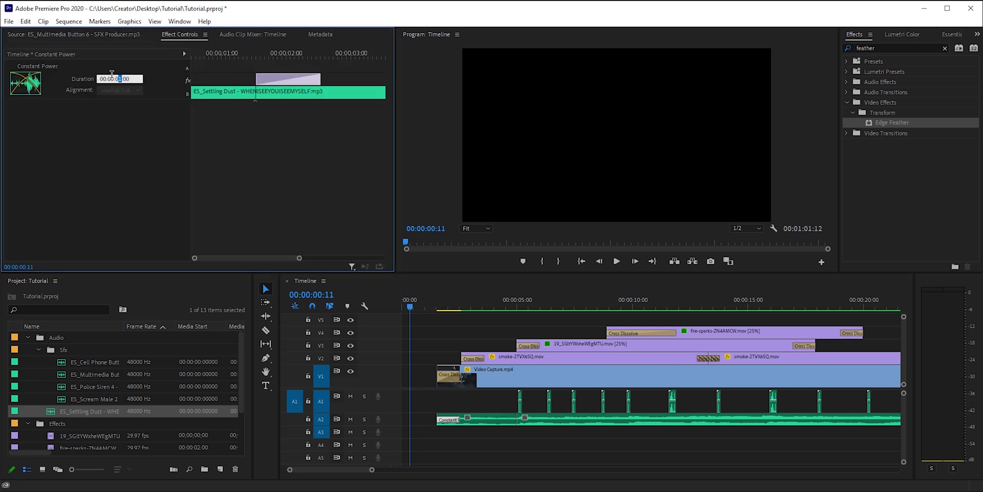
pyautogui.press('Return')
pyautogui.moveTo(477, 302); pyautogui.dragTo(435, 302)
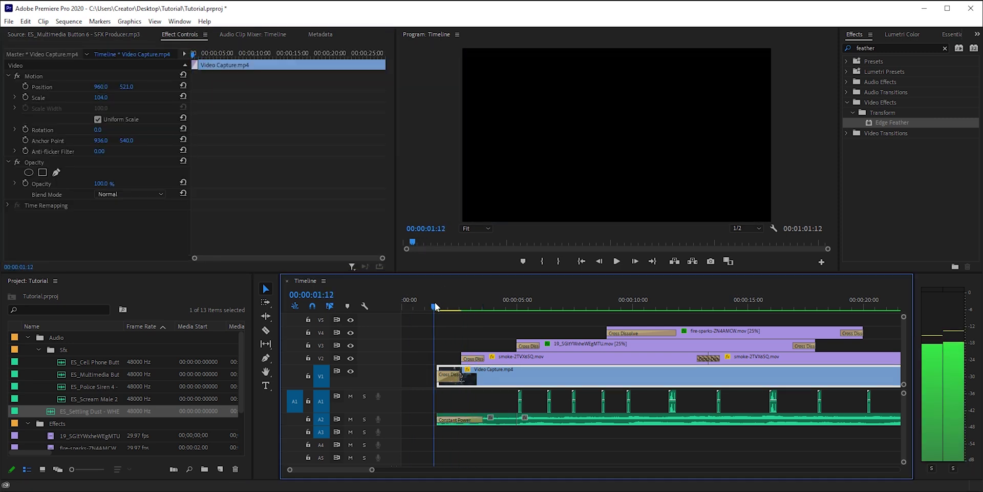
pyautogui.press('space')
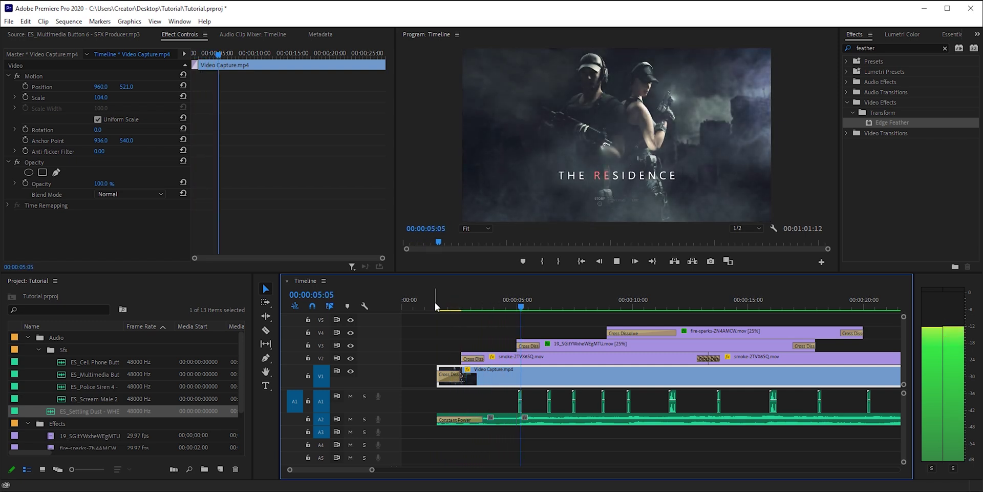
pyautogui.press('space')
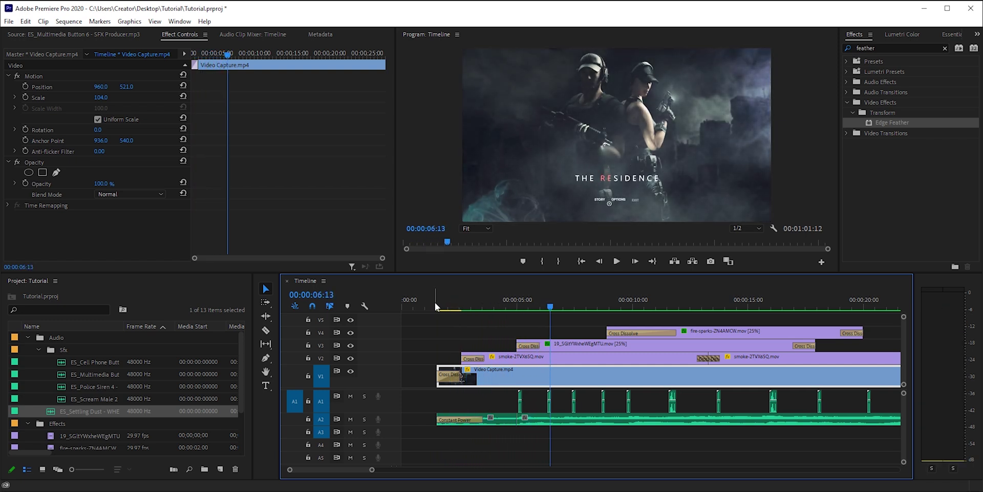
# - Place ES_Police Siren 4 on A3 and lower its gain
pyautogui.moveTo(95, 385); pyautogui.dragTo(556, 428)
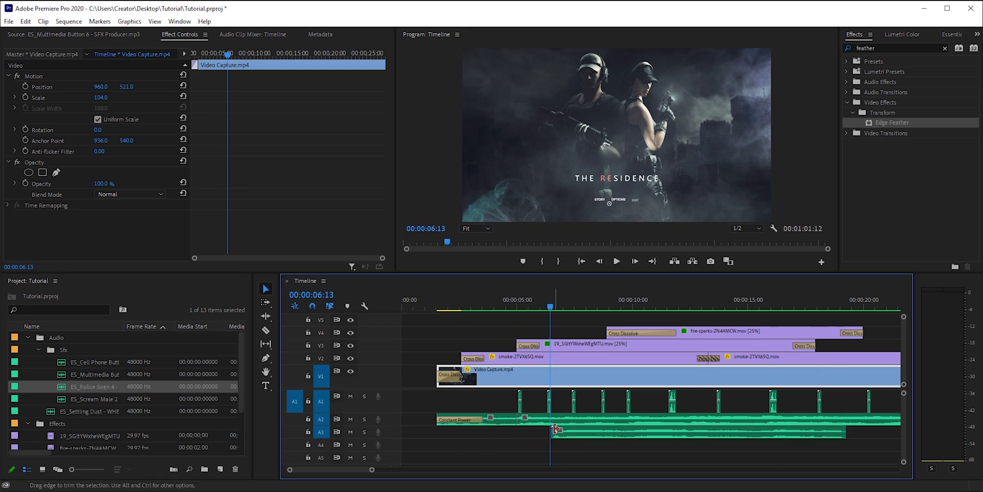
pyautogui.rightClick(578, 430)
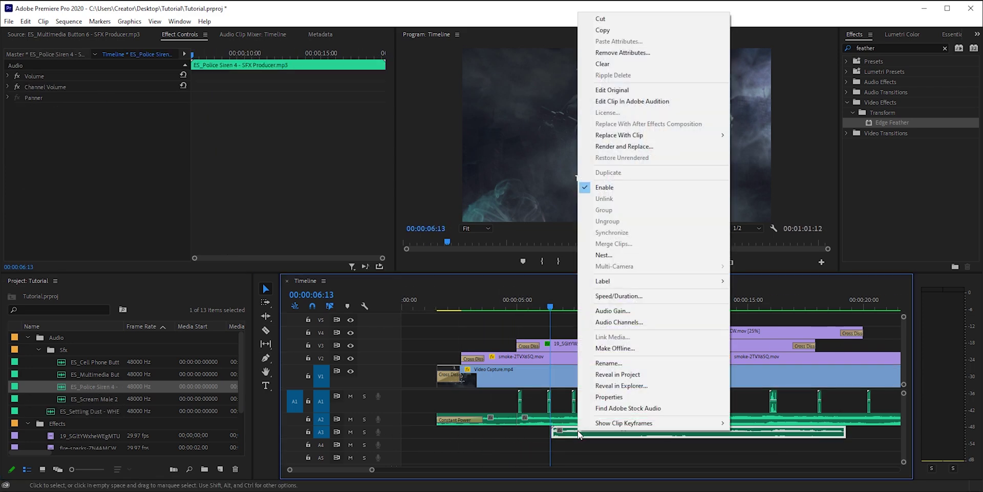
pyautogui.click(635, 312)
pyautogui.press('Return')
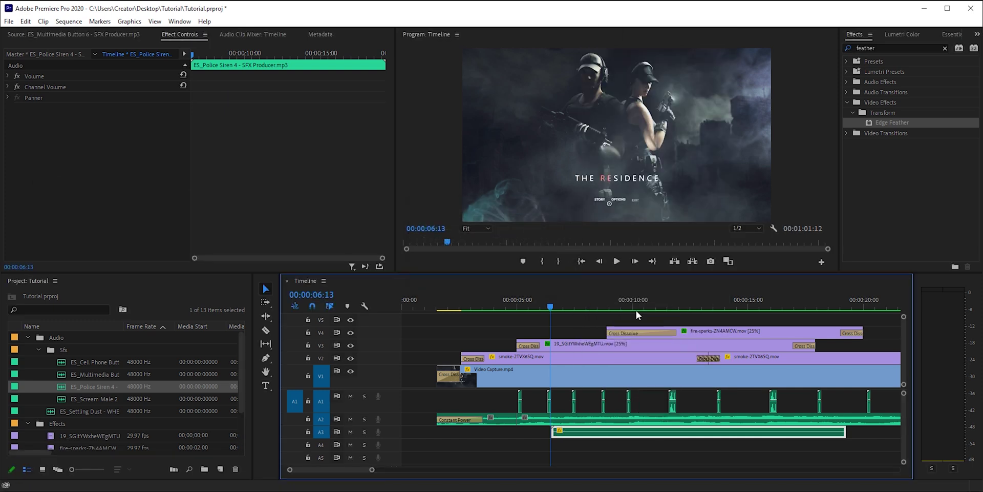
# - Place ES_Scream Male 2 on A4 at -35 dB gain and shorten its end
pyautogui.moveTo(91, 401); pyautogui.dragTo(601, 445)
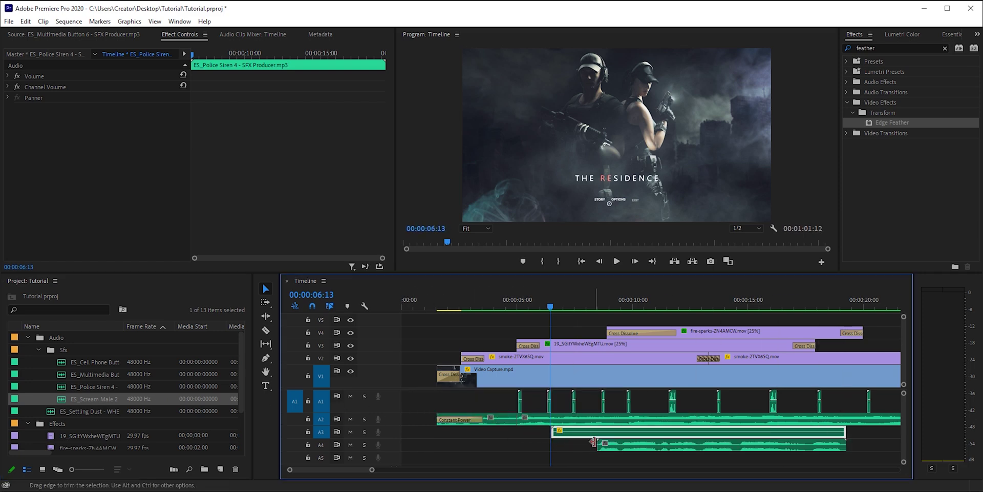
pyautogui.rightClick(620, 445)
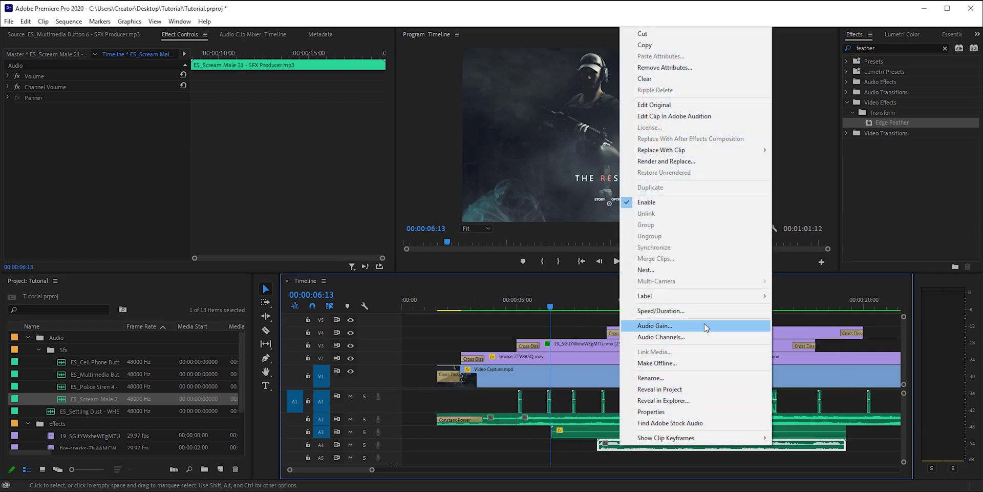
pyautogui.click(705, 325)
pyautogui.press('Return')
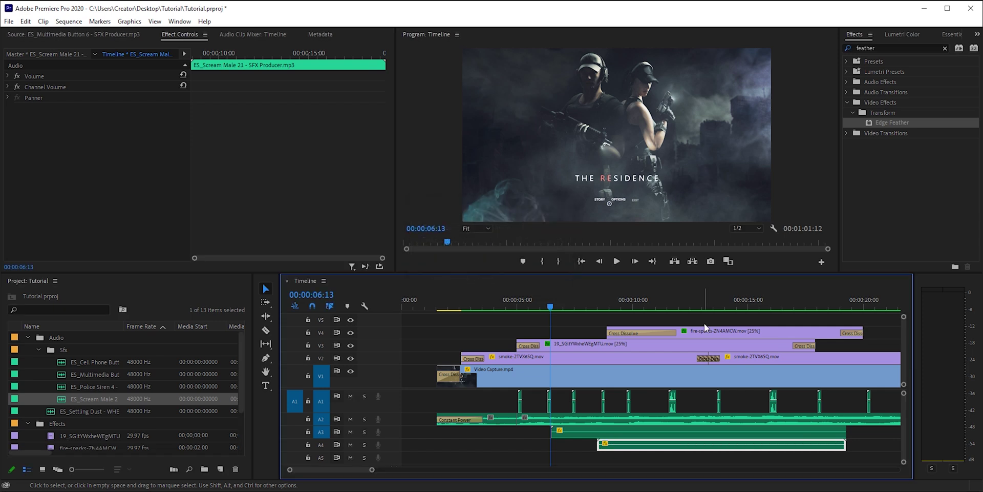
pyautogui.moveTo(845, 432); pyautogui.dragTo(709, 444)
# - Add fade-outs to the scream and siren ends and a fade-in to the scream, then play from 00:00:06:07
pyautogui.rightClick(709, 445)
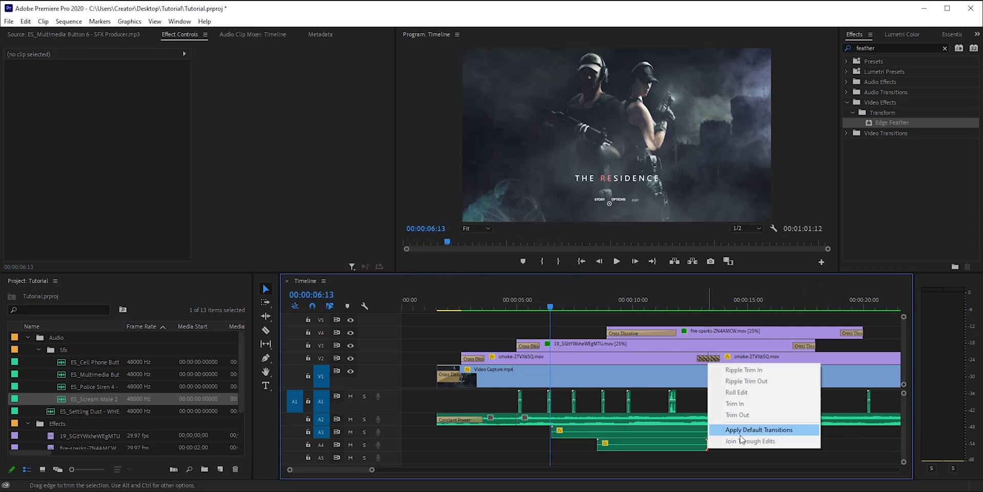
pyautogui.click(743, 439)
pyautogui.rightClick(748, 432)
pyautogui.click(763, 459)
pyautogui.rightClick(599, 445)
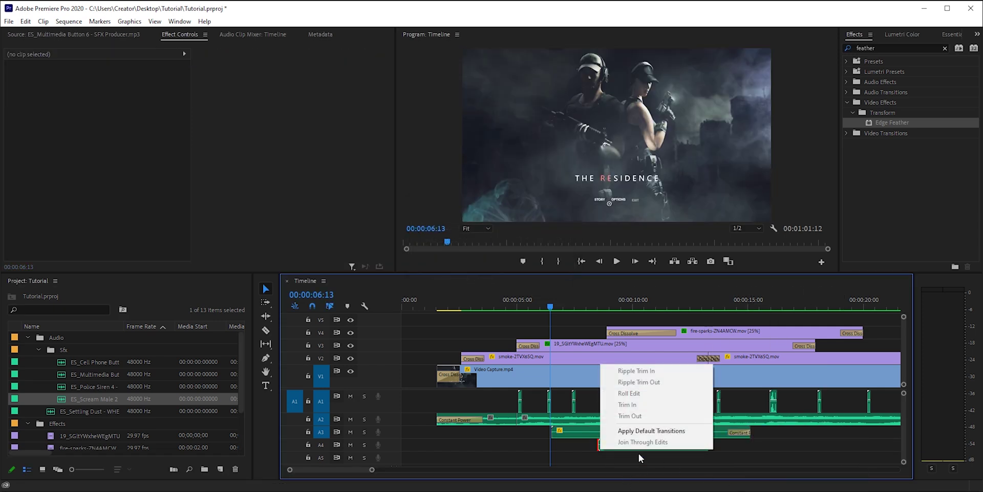
pyautogui.click(640, 433)
pyautogui.click(552, 303)
pyautogui.moveTo(552, 300); pyautogui.dragTo(548, 300)
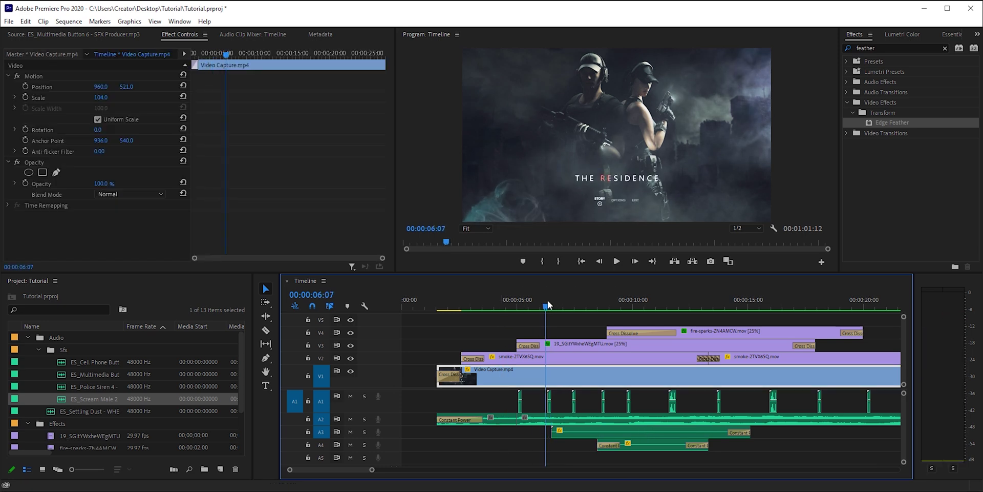
pyautogui.press('space')
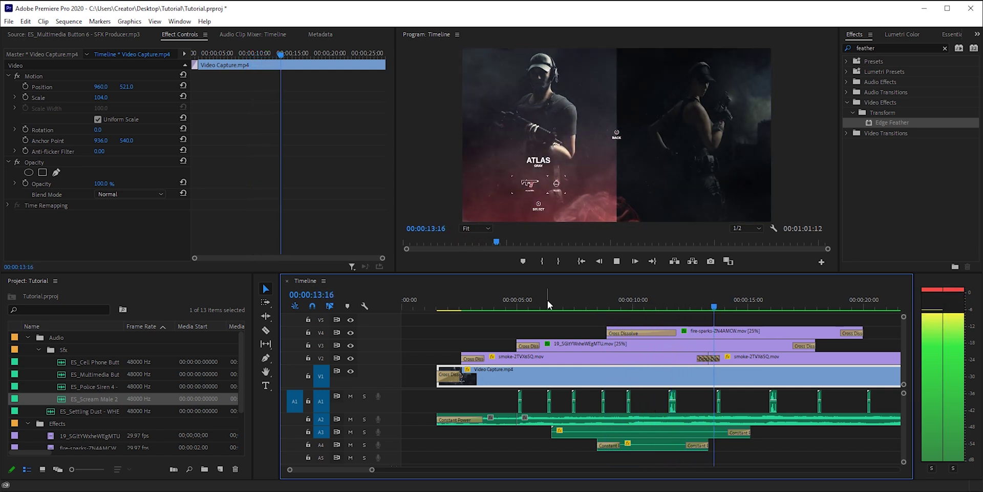
pyautogui.press('space')
# - Trim the Settling Dust soundtrack on A2 to end with the video and add a 5-second fade-out
pyautogui.press('-')
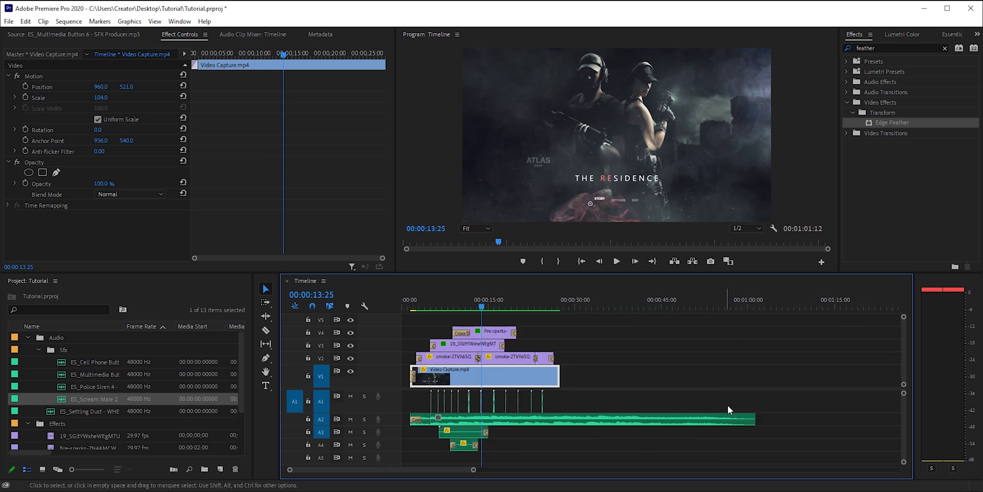
pyautogui.moveTo(755, 419); pyautogui.dragTo(567, 419)
pyautogui.rightClick(567, 419)
pyautogui.click(605, 453)
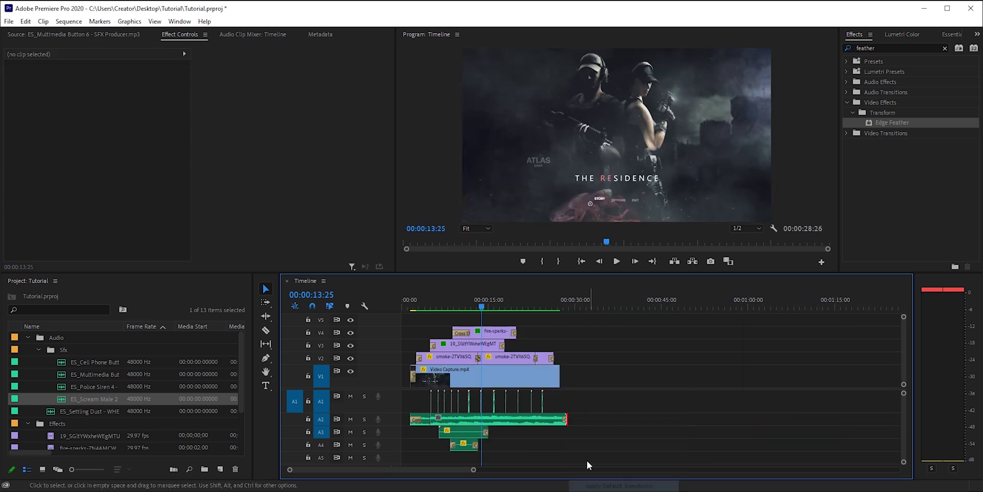
pyautogui.click(566, 420)
pyautogui.click(125, 79)
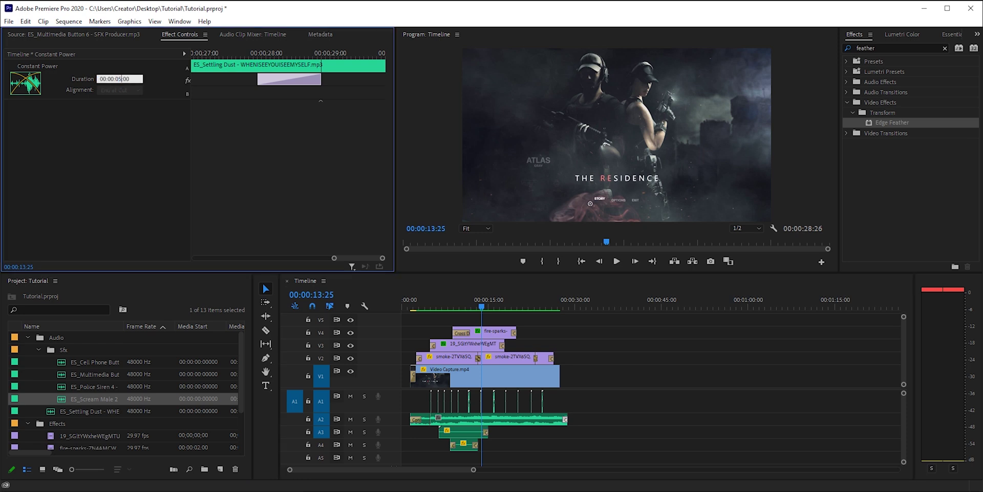
pyautogui.write('5')
pyautogui.press('Return')
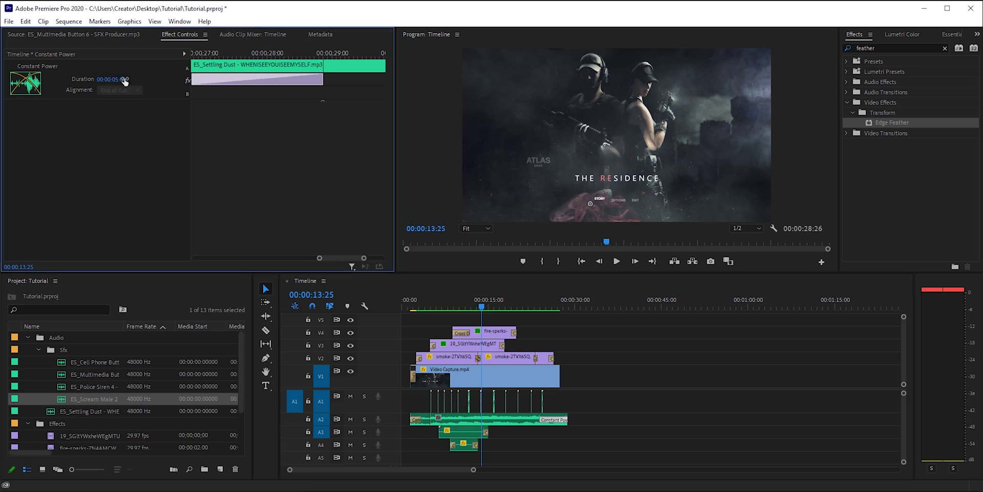
# - Play the sequence ending to hear the fade-out, then return the playhead to the start
pyautogui.click(531, 295)
pyautogui.press('space')
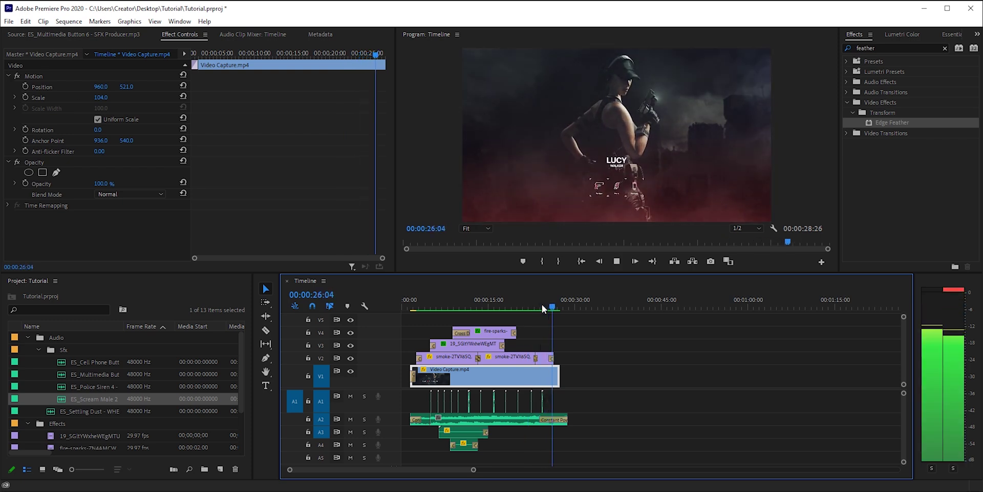
pyautogui.press('space')
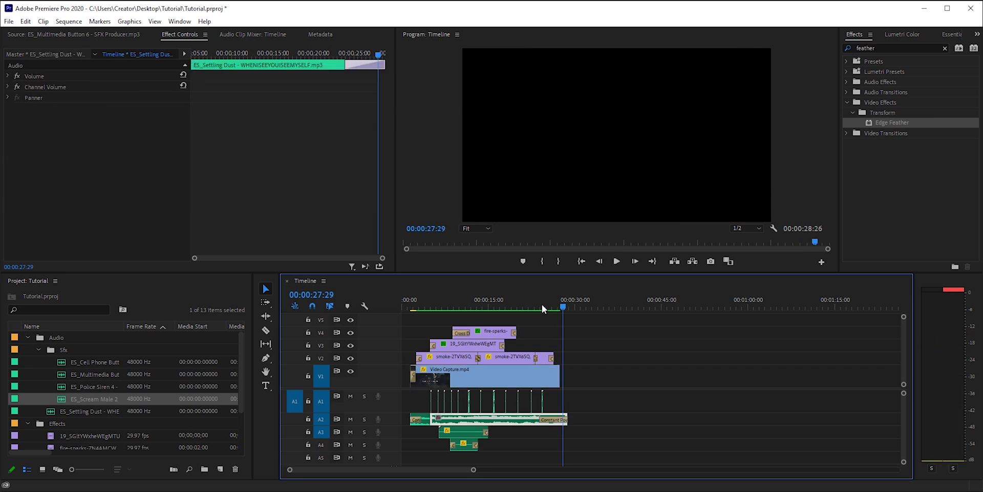
pyautogui.click(582, 261)
# - Deselect all clips, zoom the timeline in, and play the whole menu edit from the beginning
pyautogui.click(428, 327)
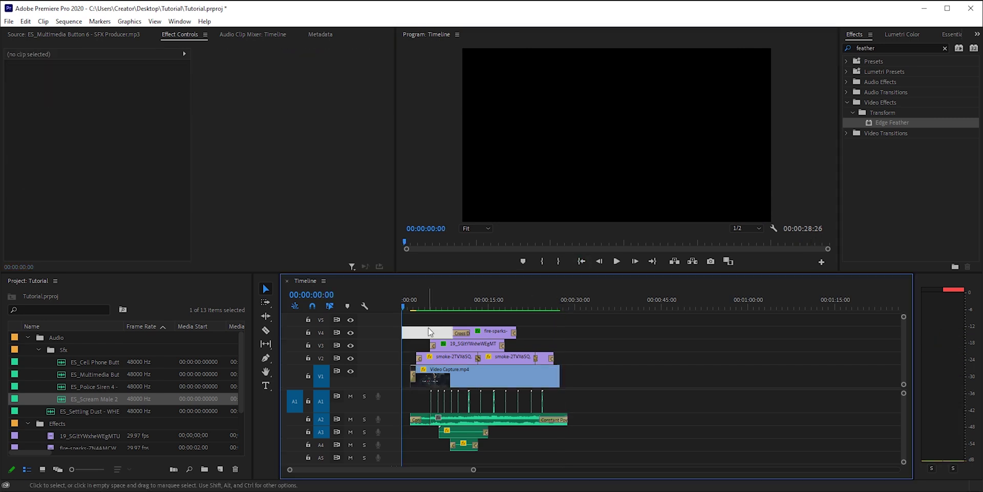
pyautogui.press('=')
pyautogui.click(69, 21)
pyautogui.click(416, 300)
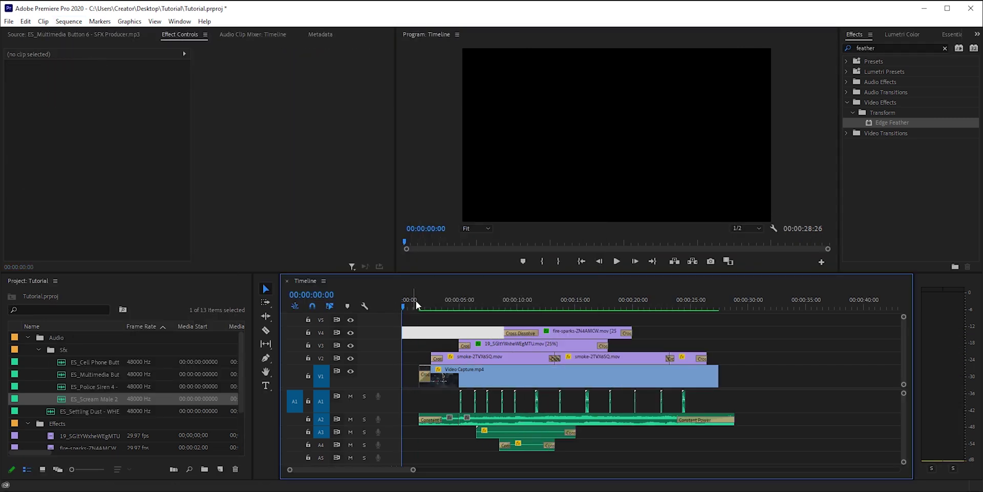
pyautogui.click(431, 321)
pyautogui.press('space')
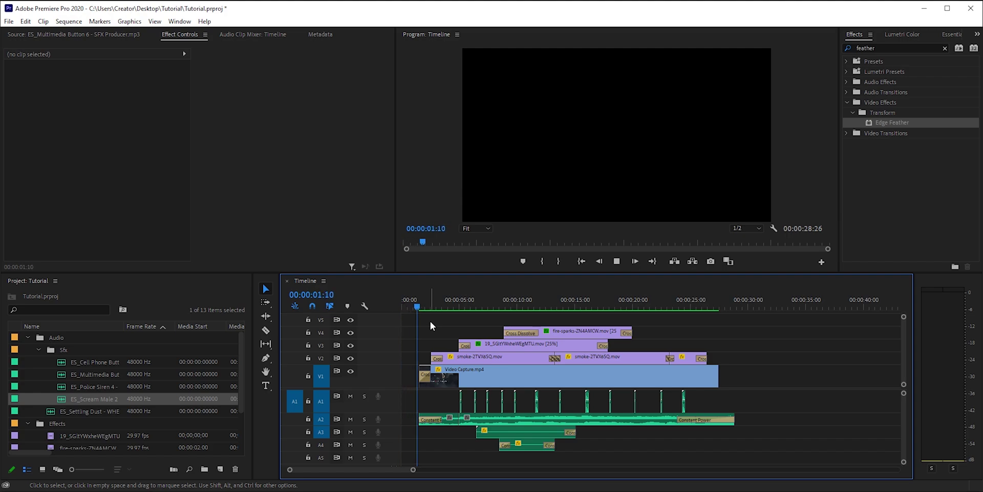